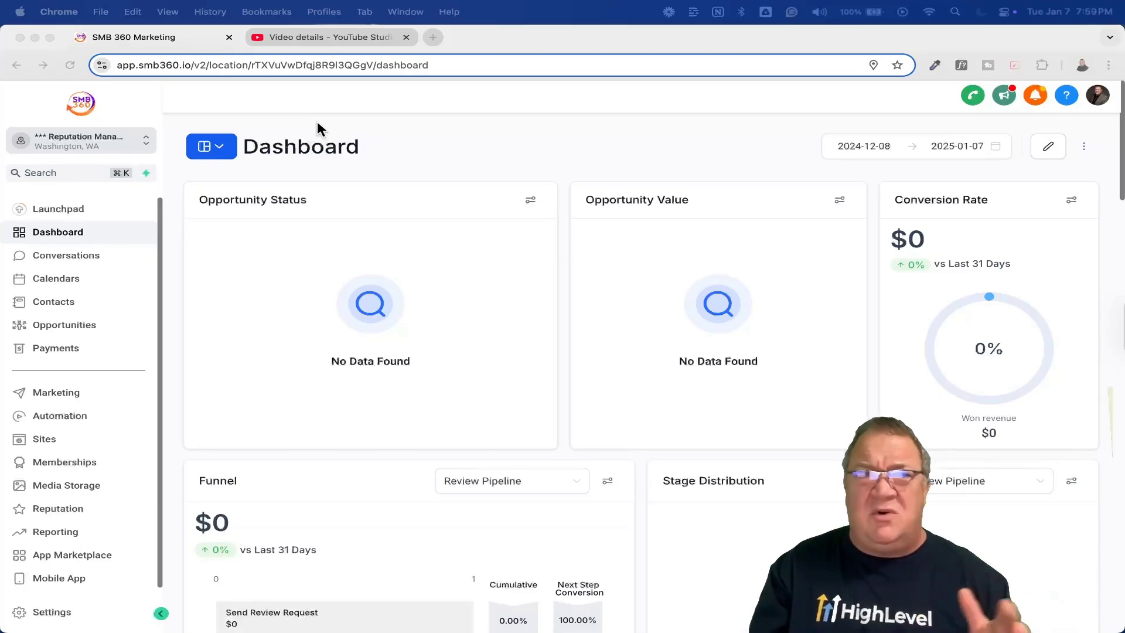
- Switch to YouTube Studio and look over the title, description and thumbnail of the reputation management snapshot video
click(331, 37)
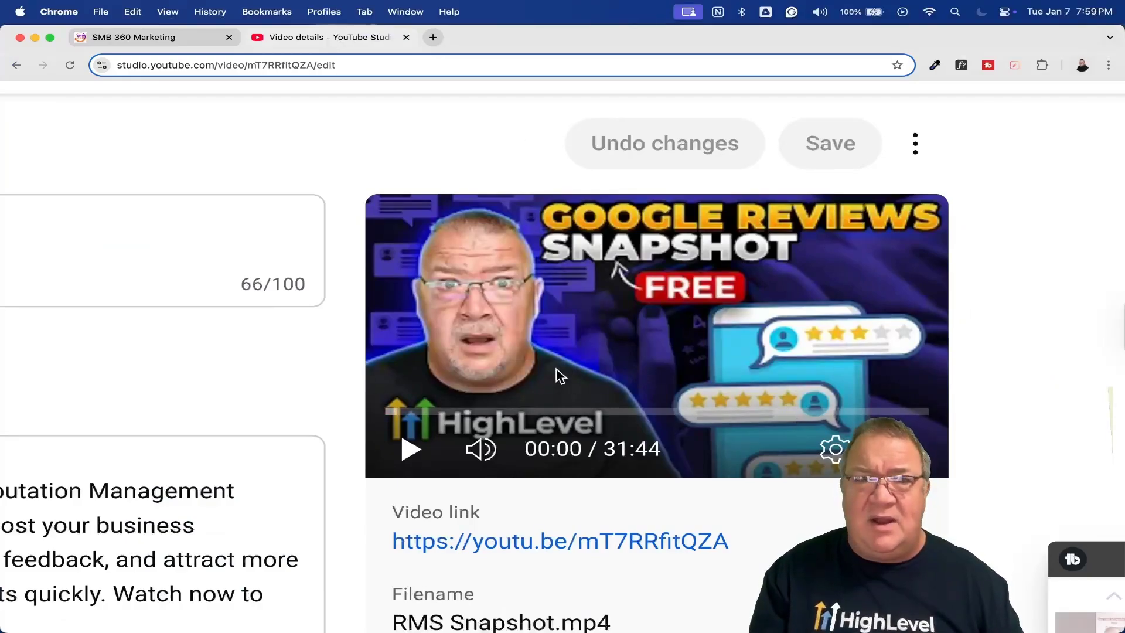
scroll(651, 348, left, 10)
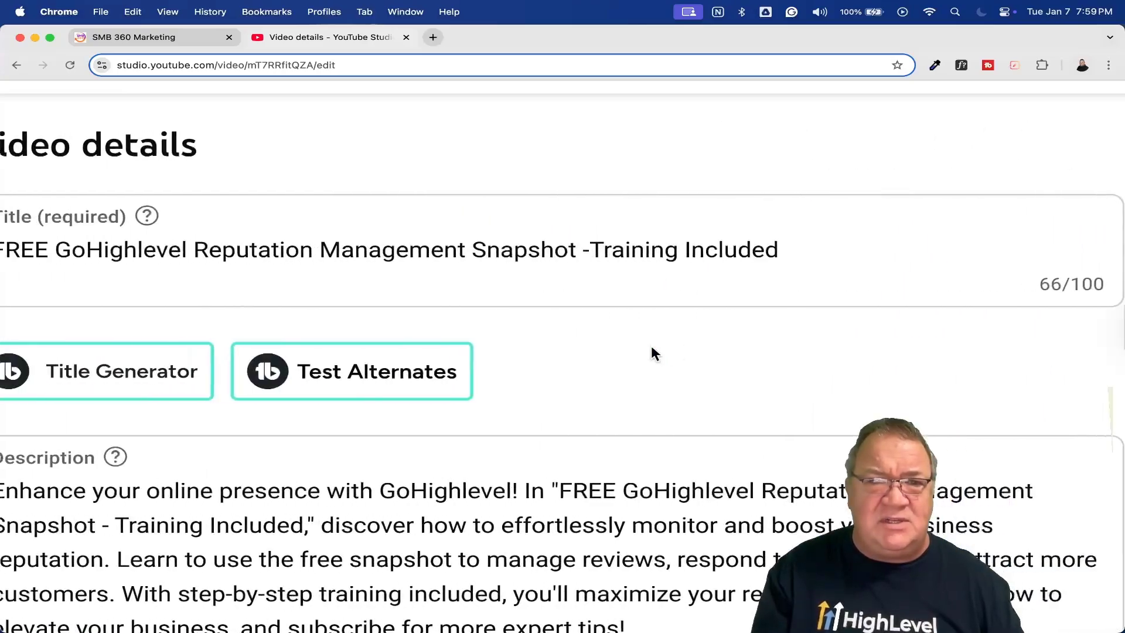
scroll(651, 346, down, 5)
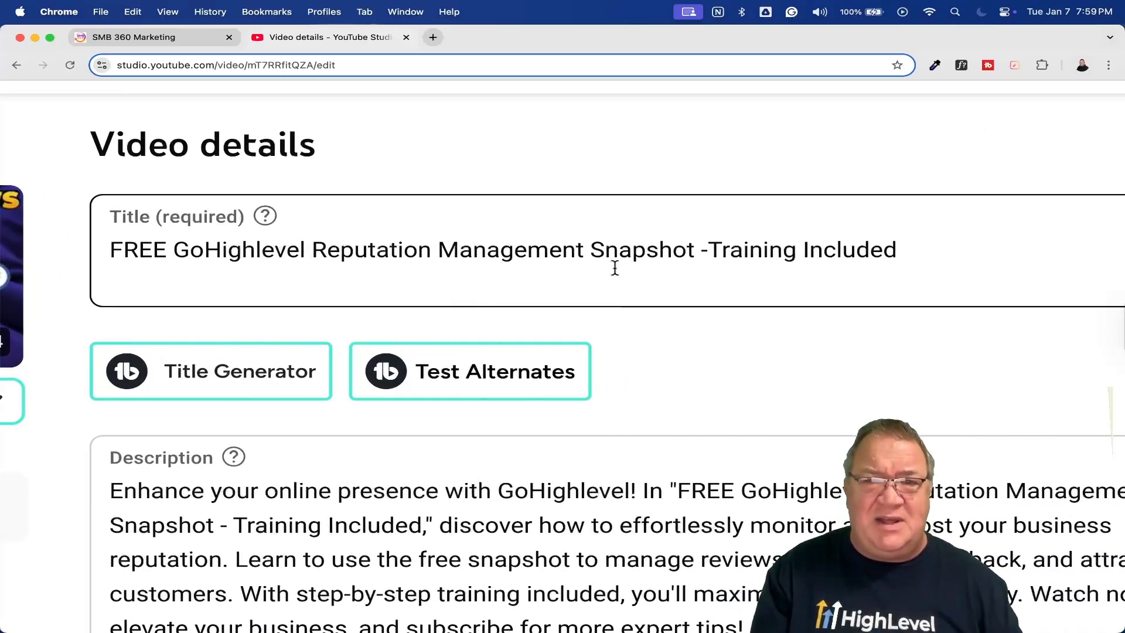
scroll(712, 281, up, 5)
scroll(712, 281, right, 10)
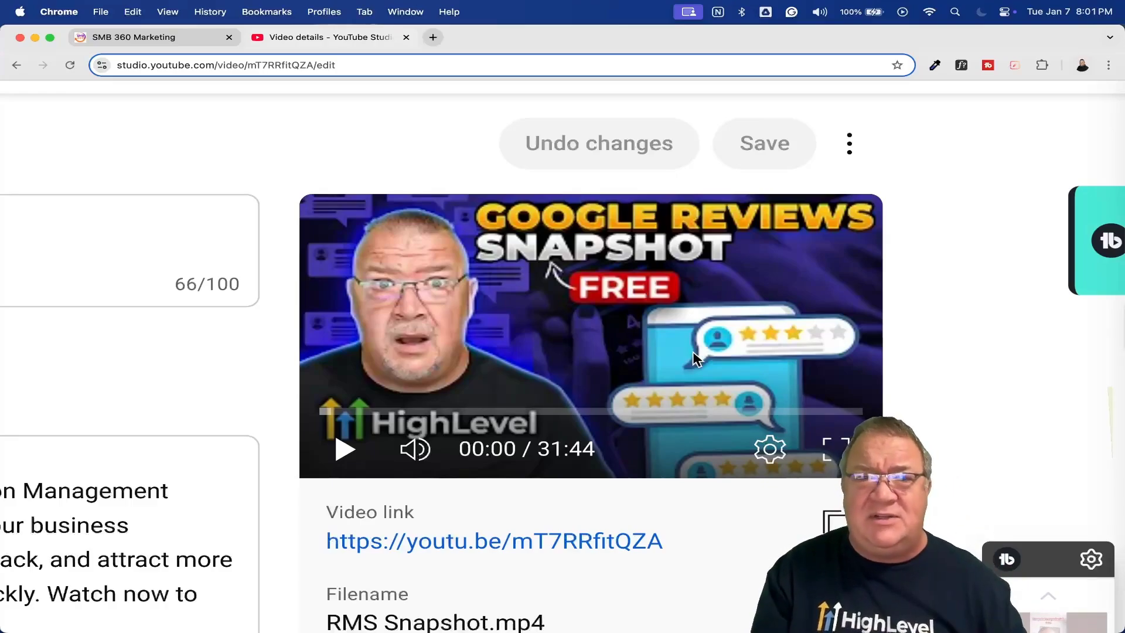
- Back in SMB 360, open Review Funnel's Review Home page for editing and highlight the business name custom value in the sub headline
click(147, 39)
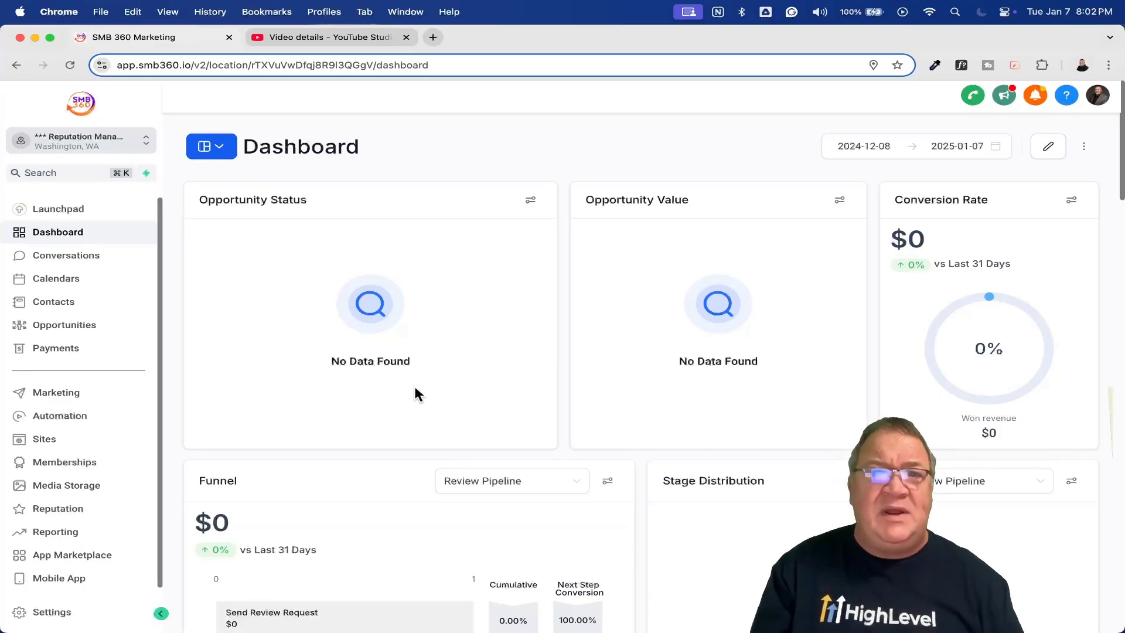
click(62, 438)
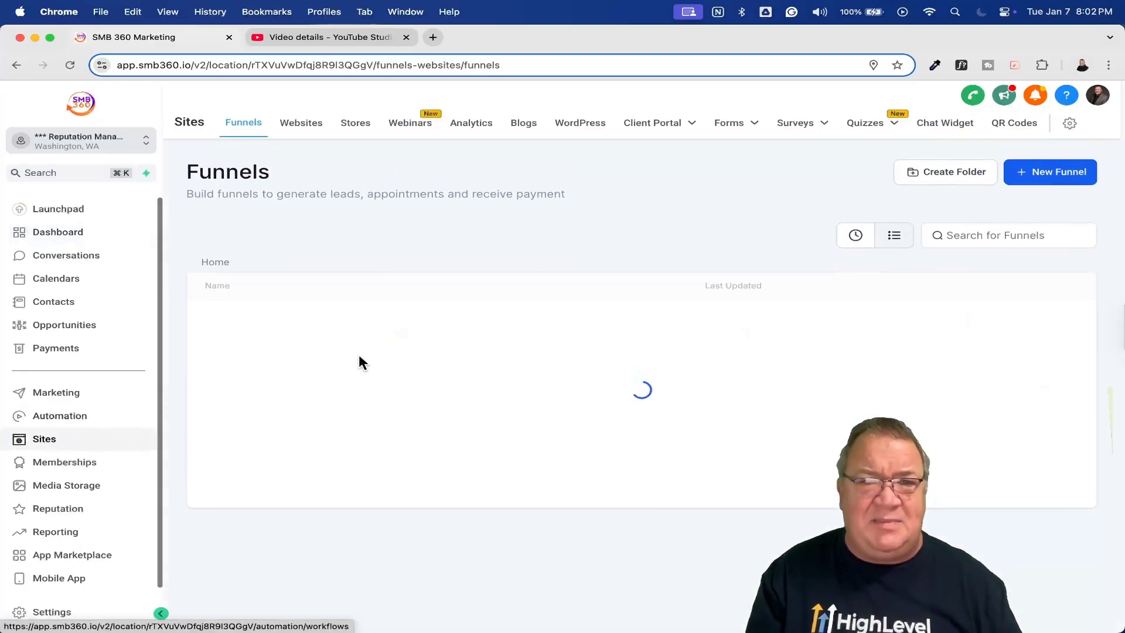
click(226, 322)
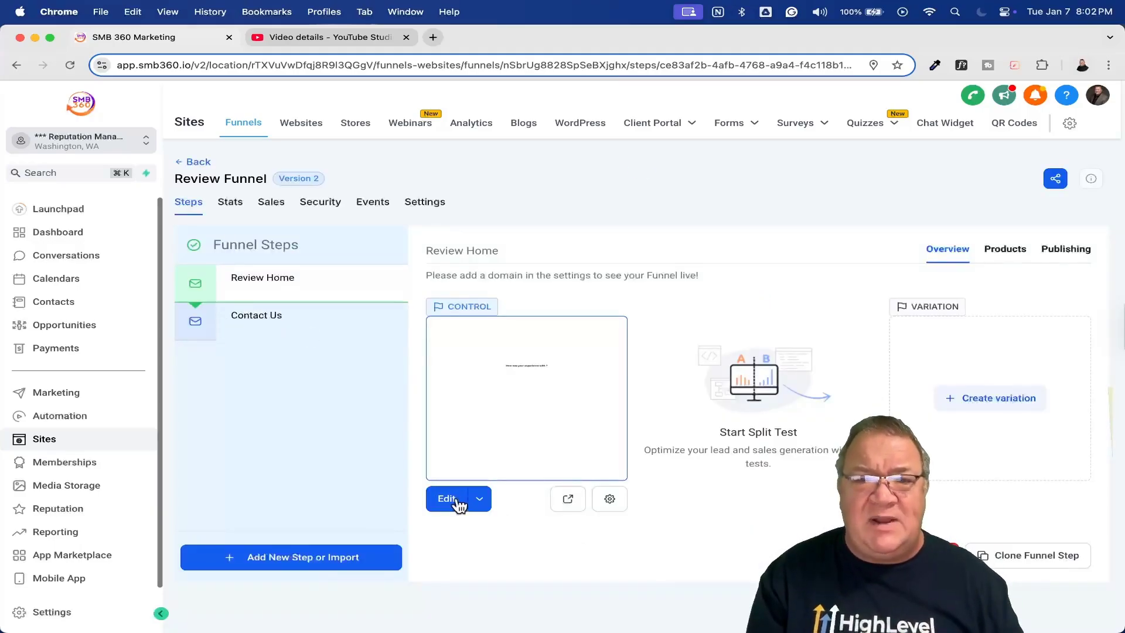
click(447, 499)
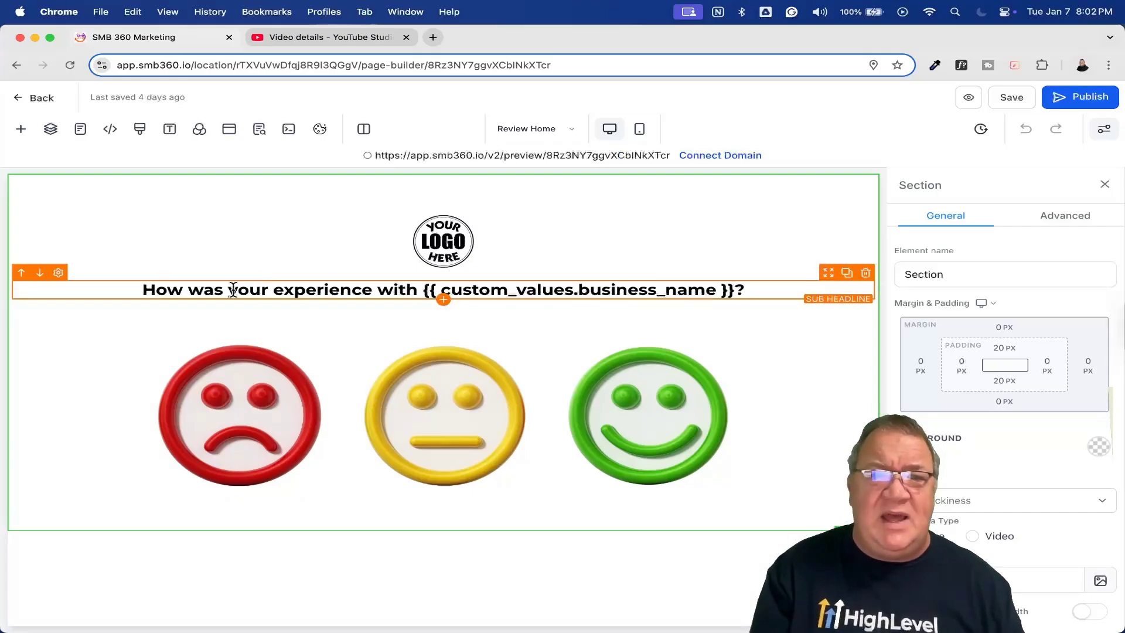
drag(424, 290, 732, 291)
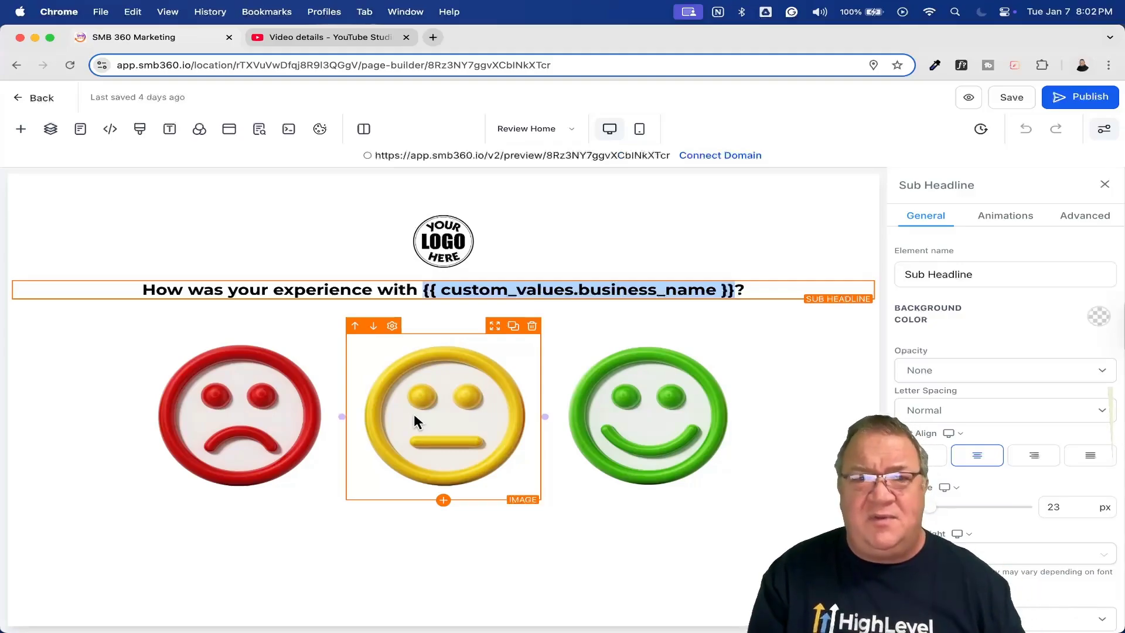
- Preview the Review Home page and test where the red and yellow faces lead
click(968, 98)
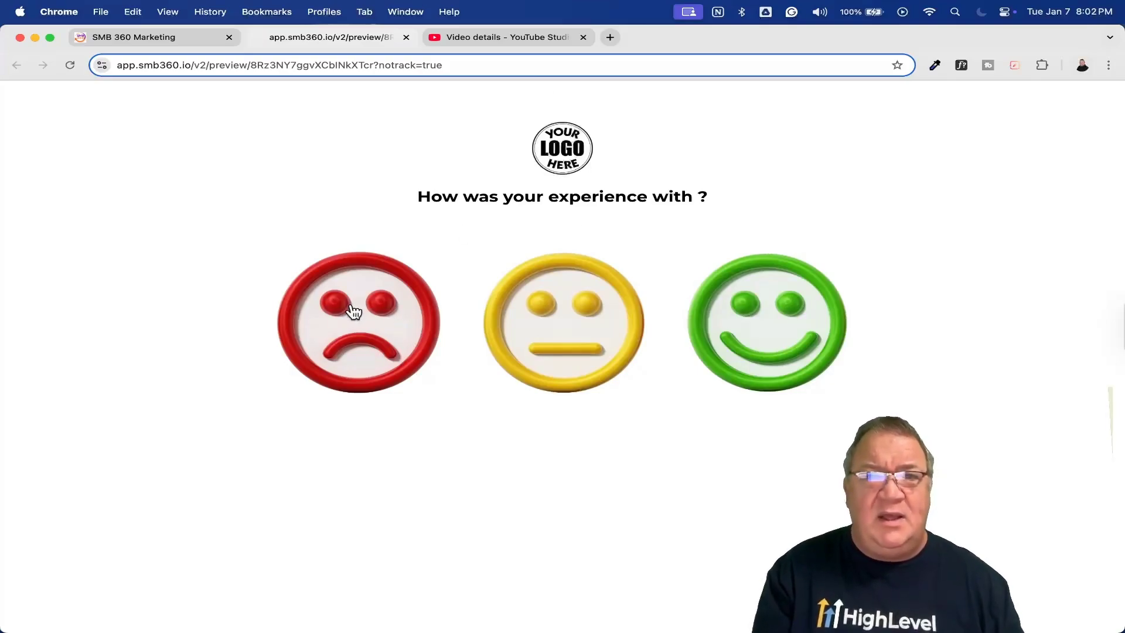
click(370, 312)
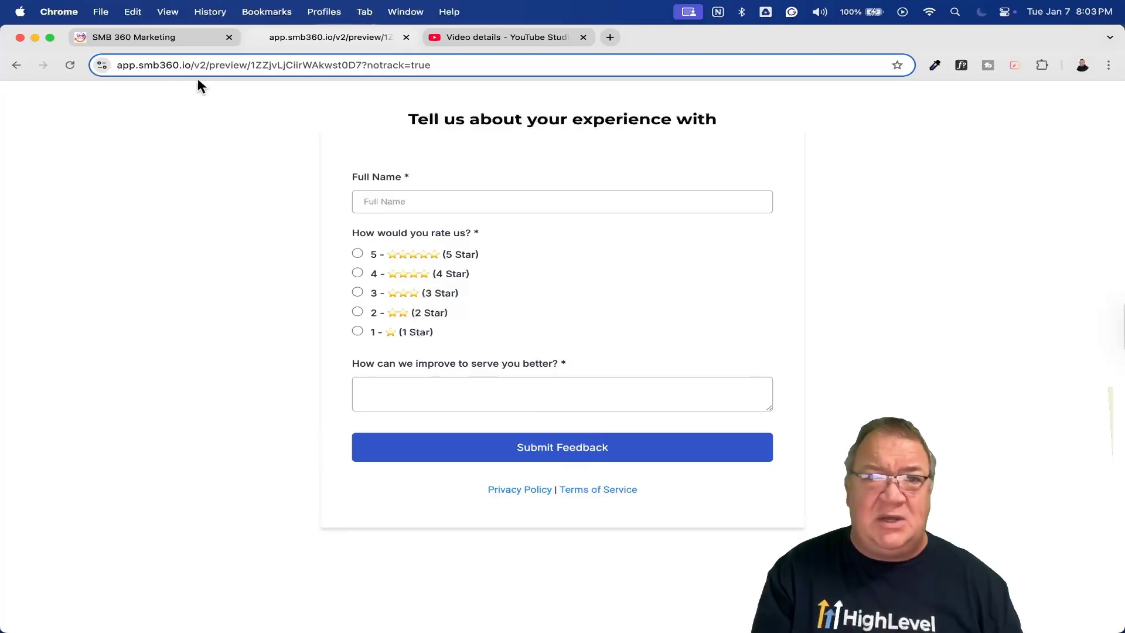
click(15, 65)
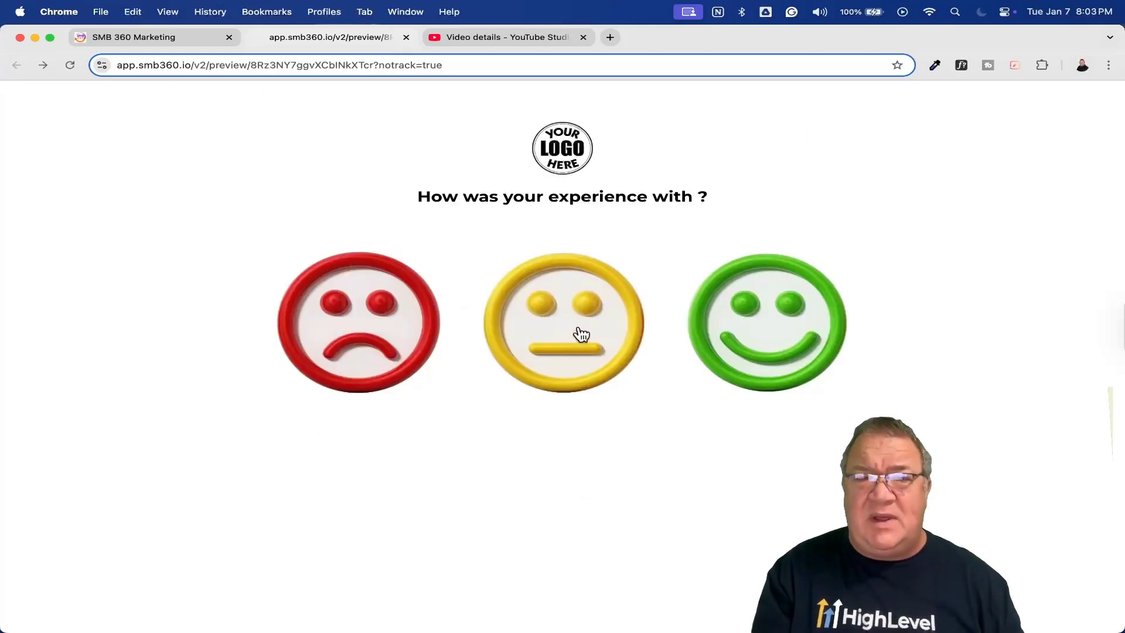
click(560, 336)
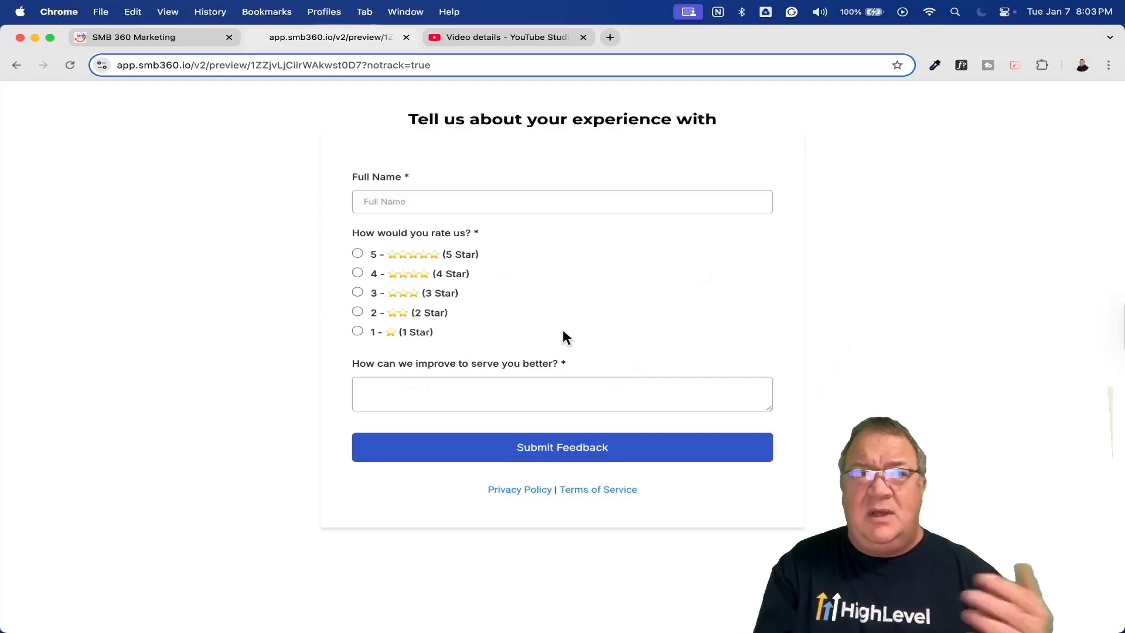
click(16, 66)
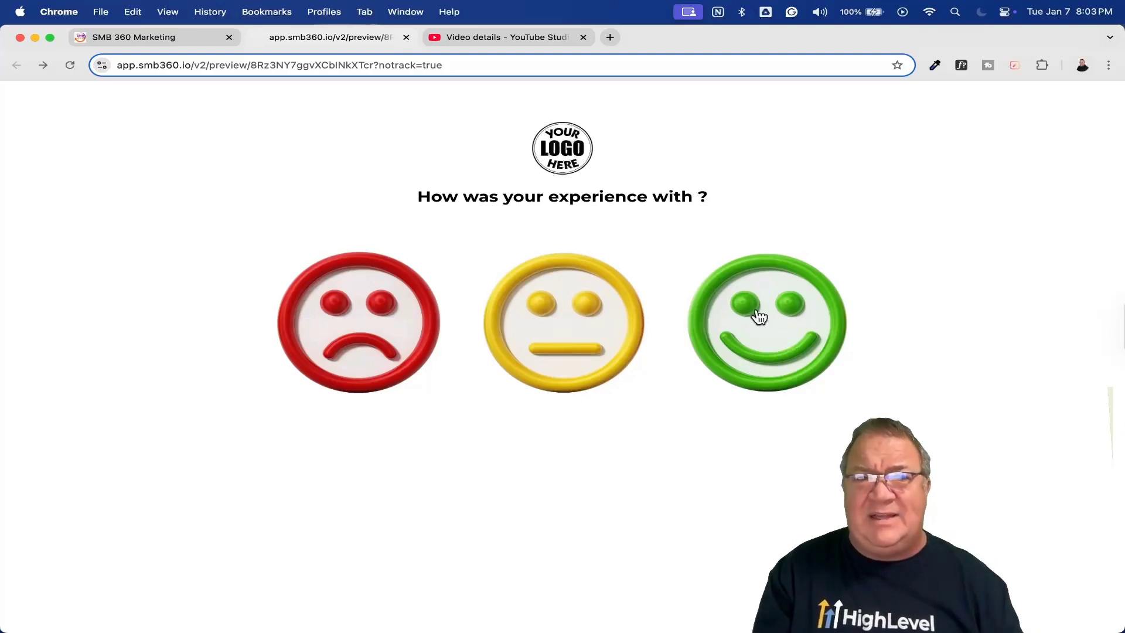
click(406, 38)
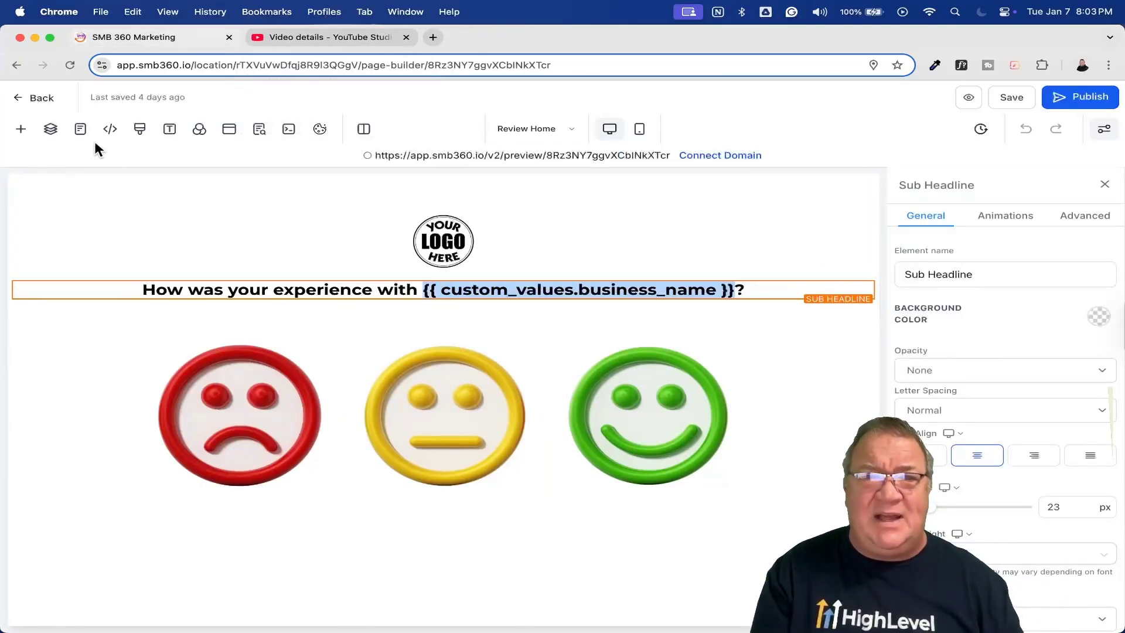
- Leave the page builder, view Review Funnel's Contact Us step and return to the funnels list
click(31, 99)
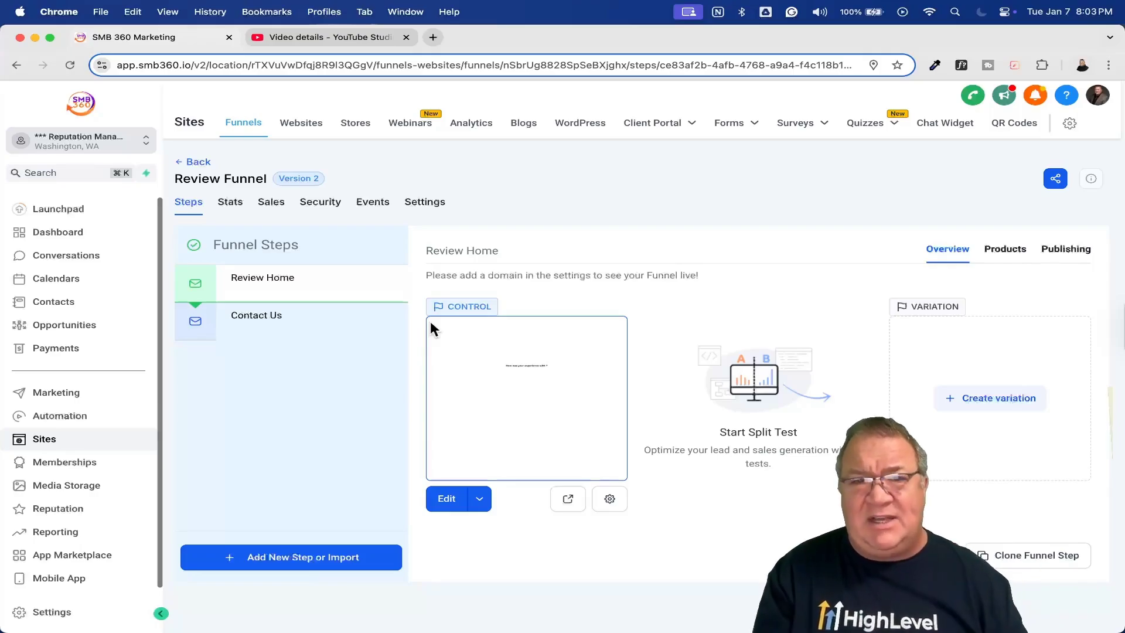
click(307, 329)
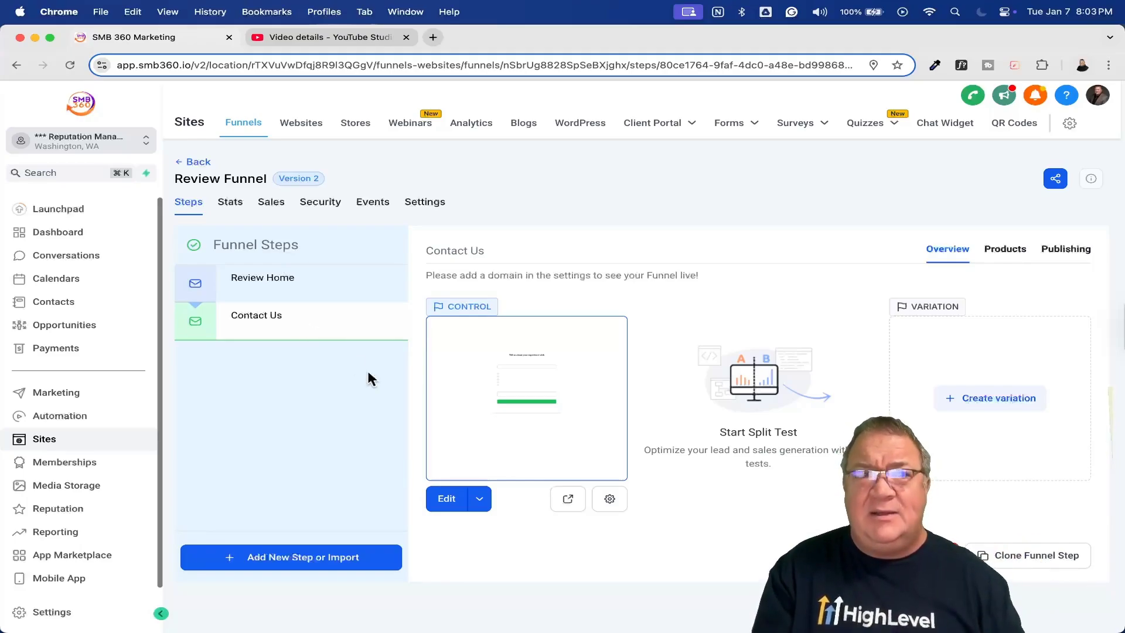
click(194, 162)
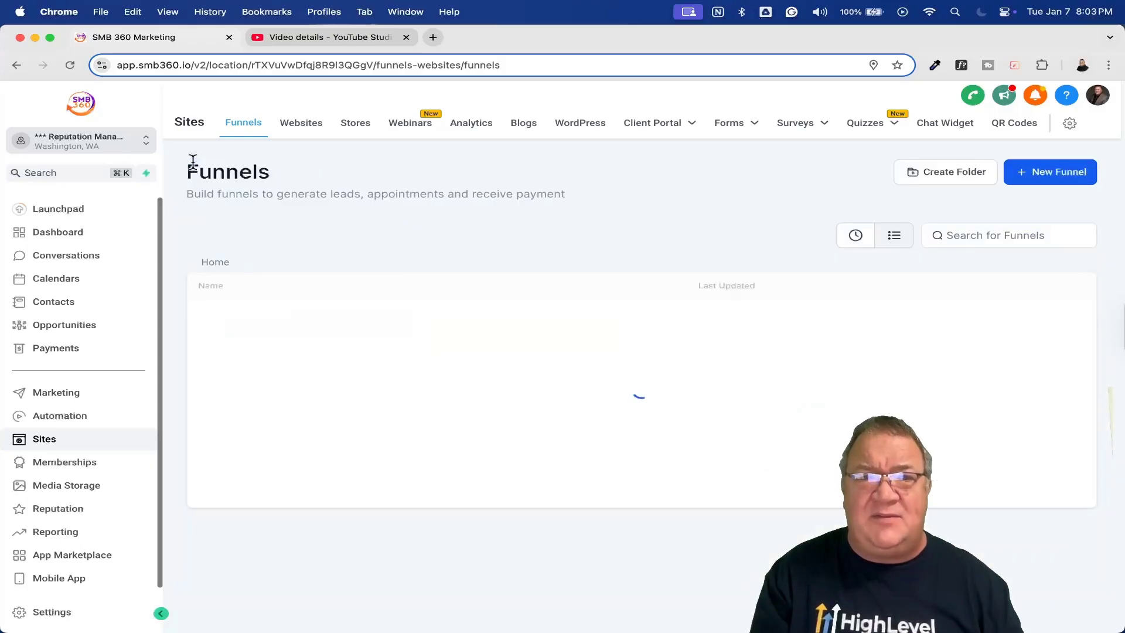
- Open Review Funnel 1 and preview its Review Home page
click(251, 368)
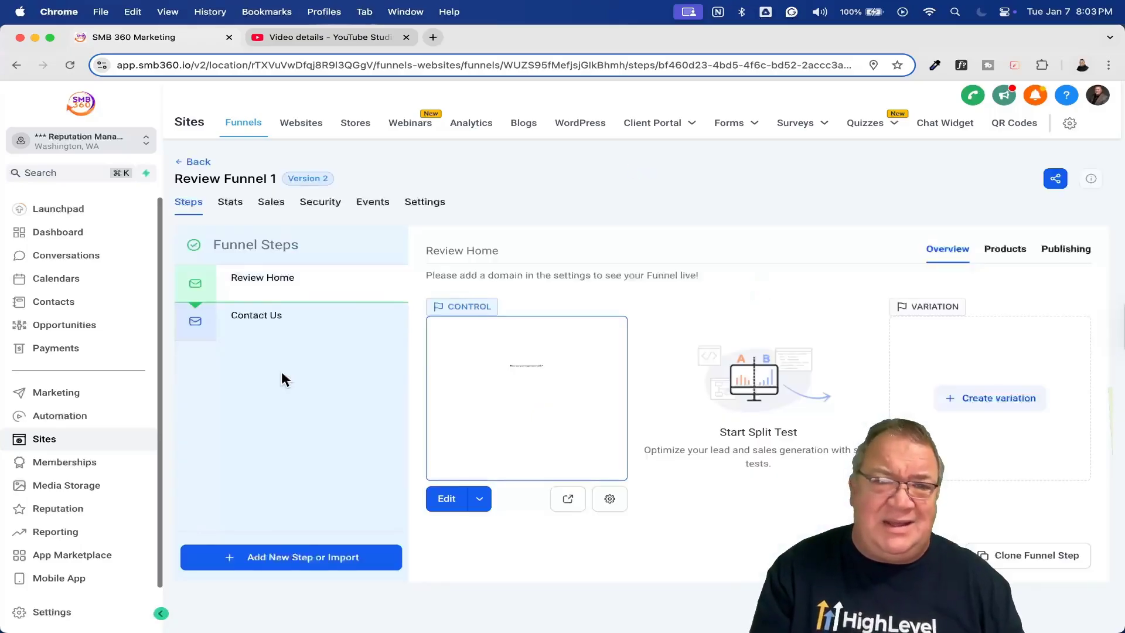
click(569, 497)
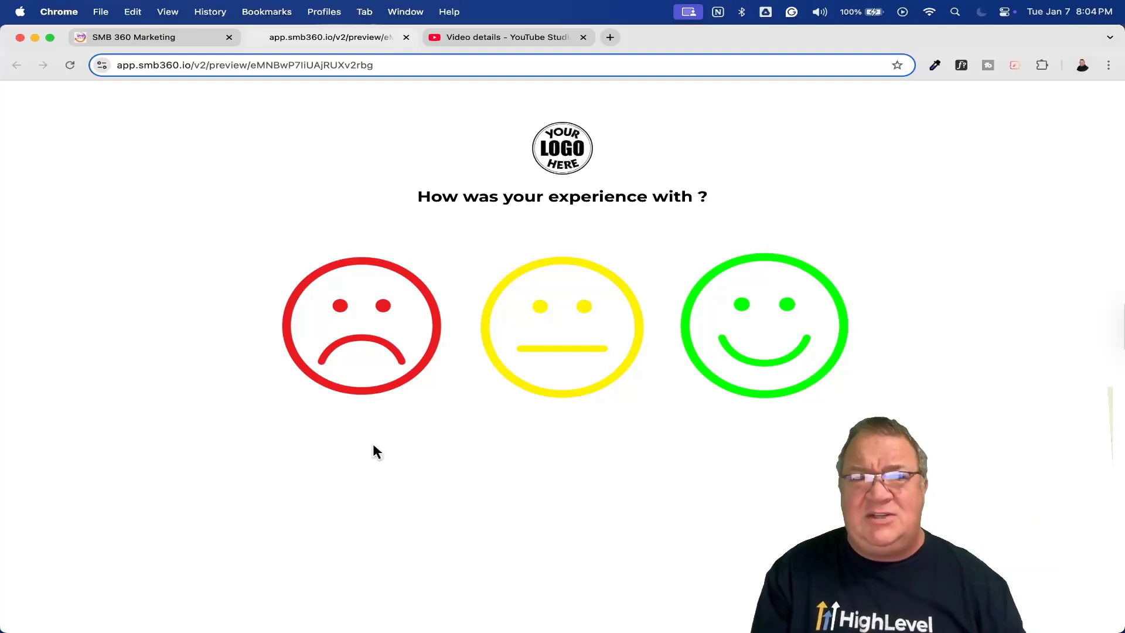
click(405, 38)
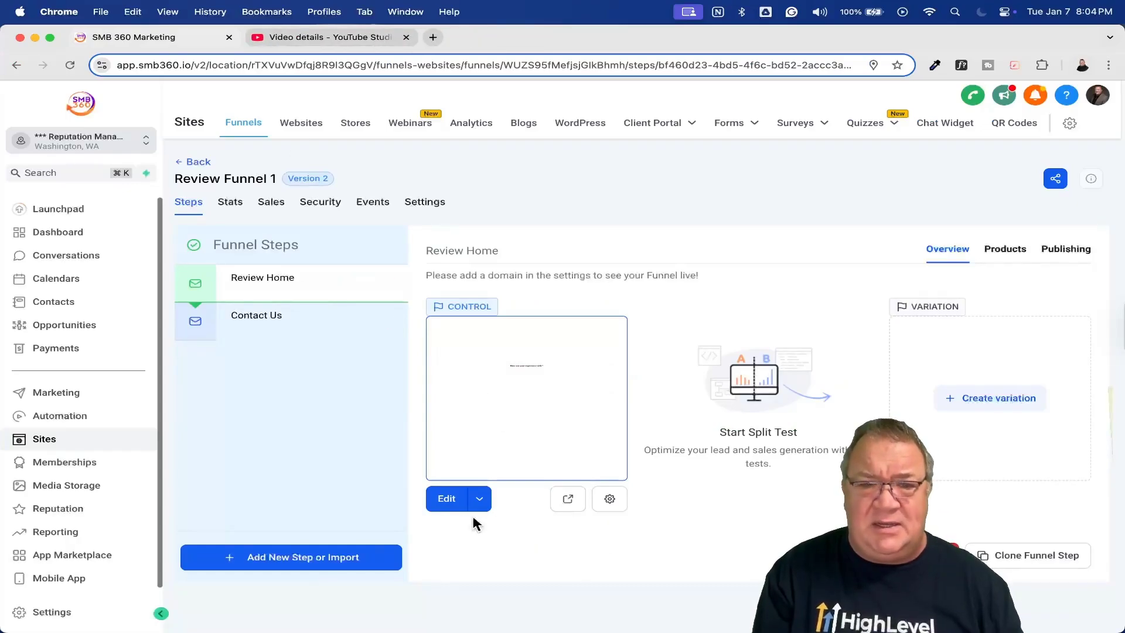
- Open Review Funnel 1's Review Home page for editing and inspect the business name value, logo and red face's image action
click(447, 501)
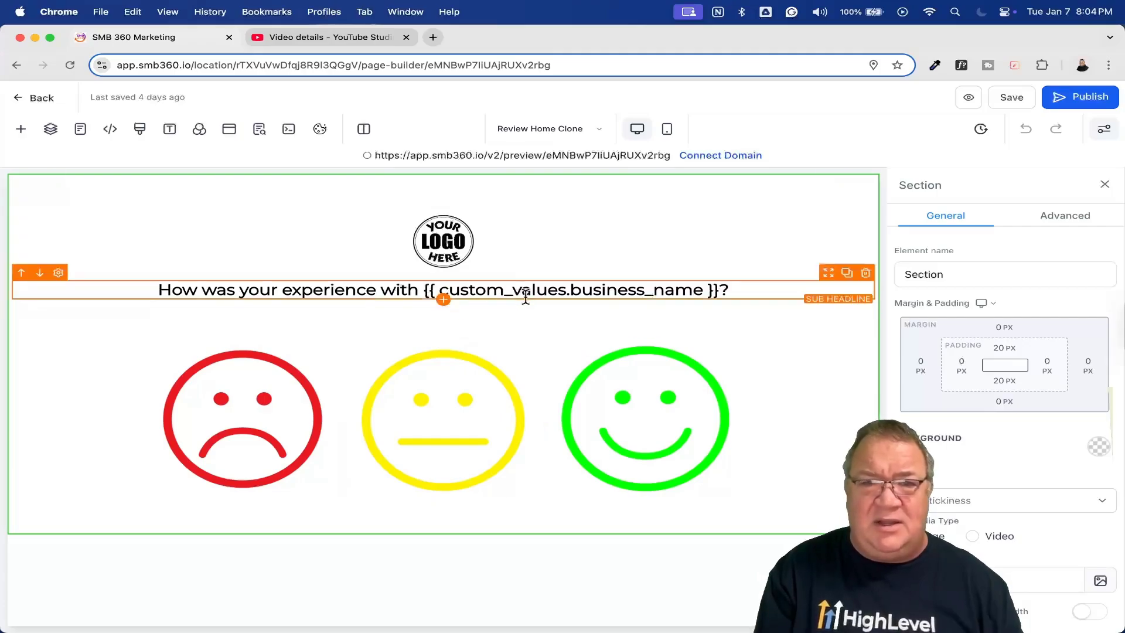
drag(424, 290, 733, 289)
click(434, 240)
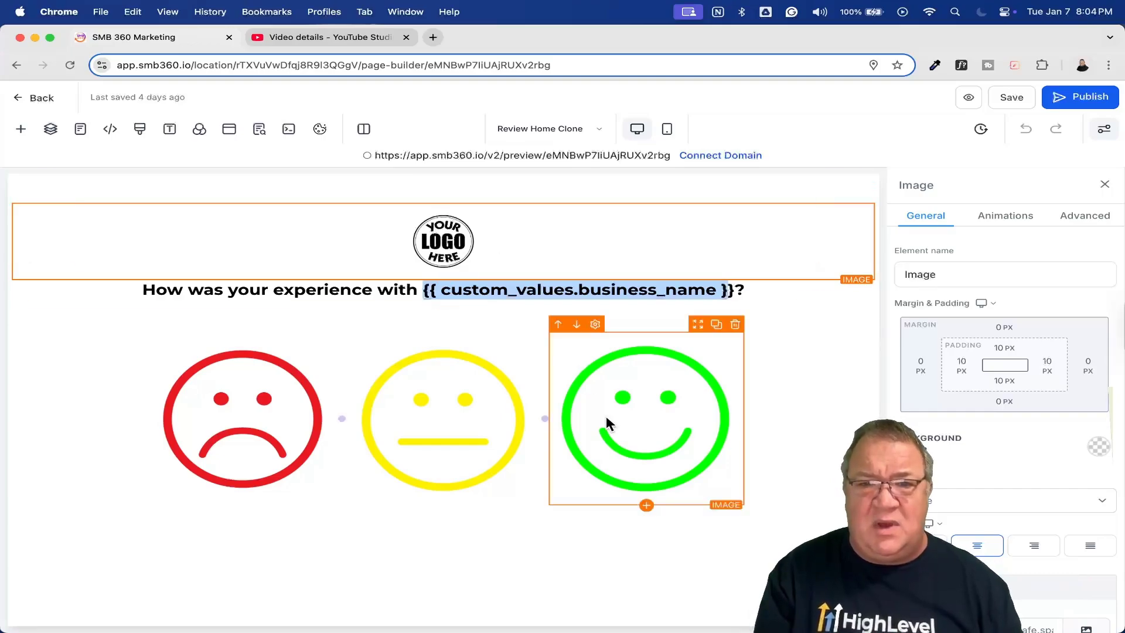
click(259, 409)
scroll(1006, 422, down, 5)
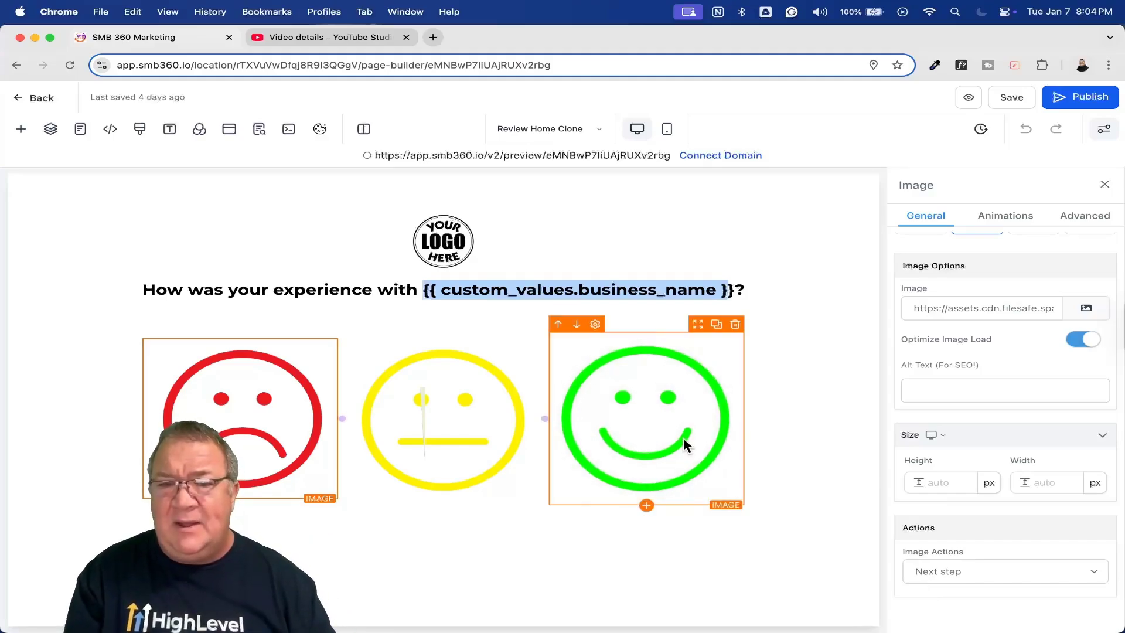
- Set the green smiley image's website URL to {{review_link}} and save the page
click(692, 418)
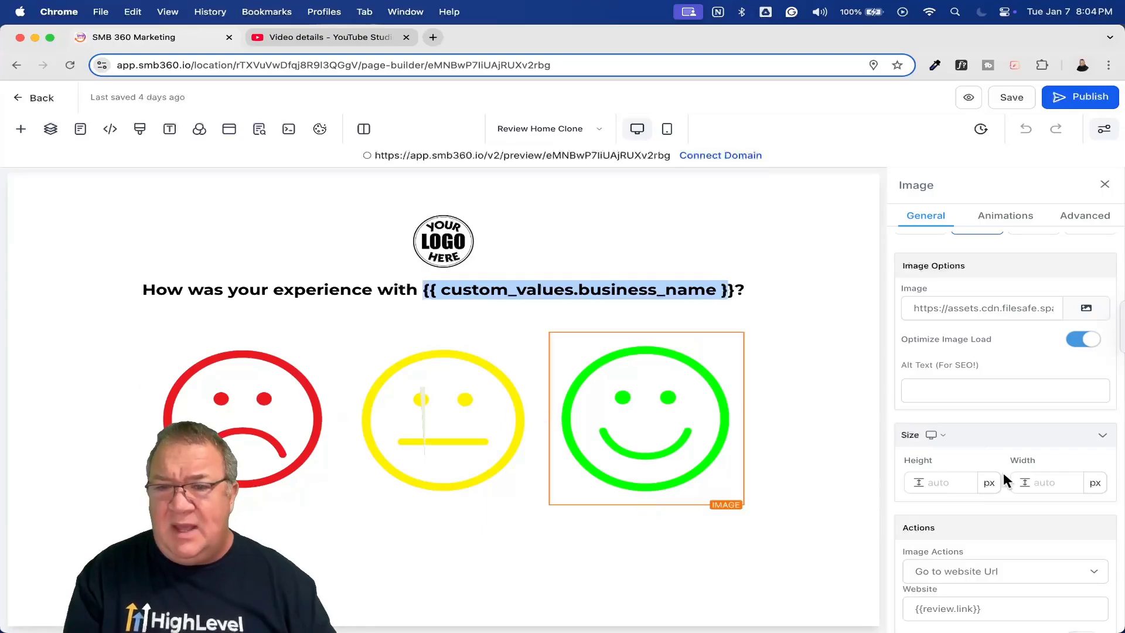
scroll(973, 503, down, 2)
click(988, 541)
drag(989, 541, 894, 543)
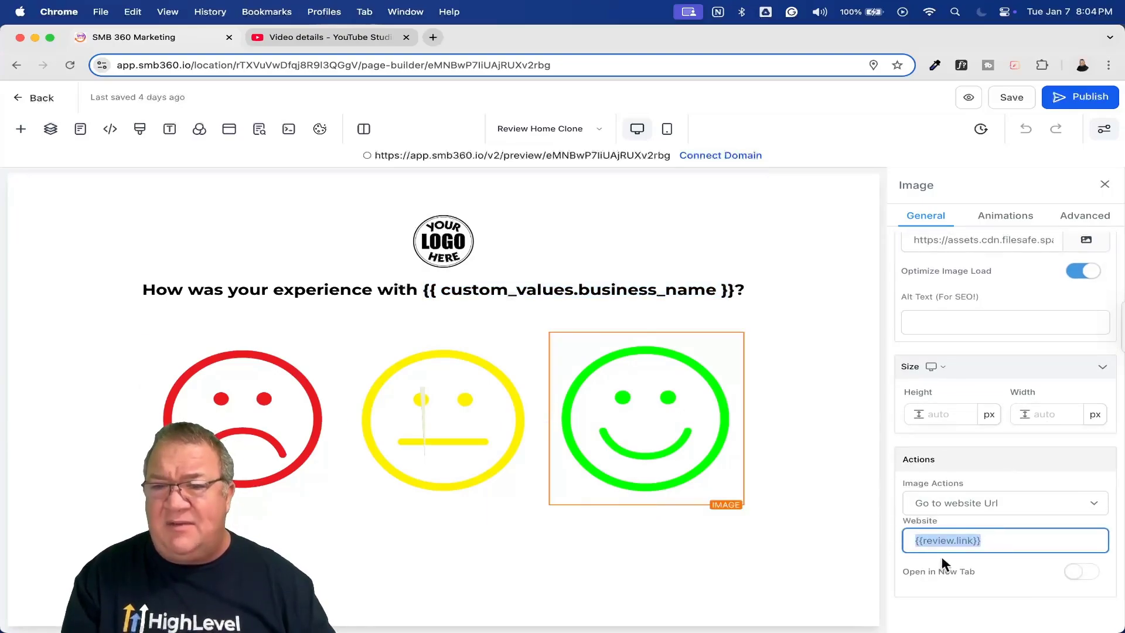
click(953, 540)
key(BackSpace)
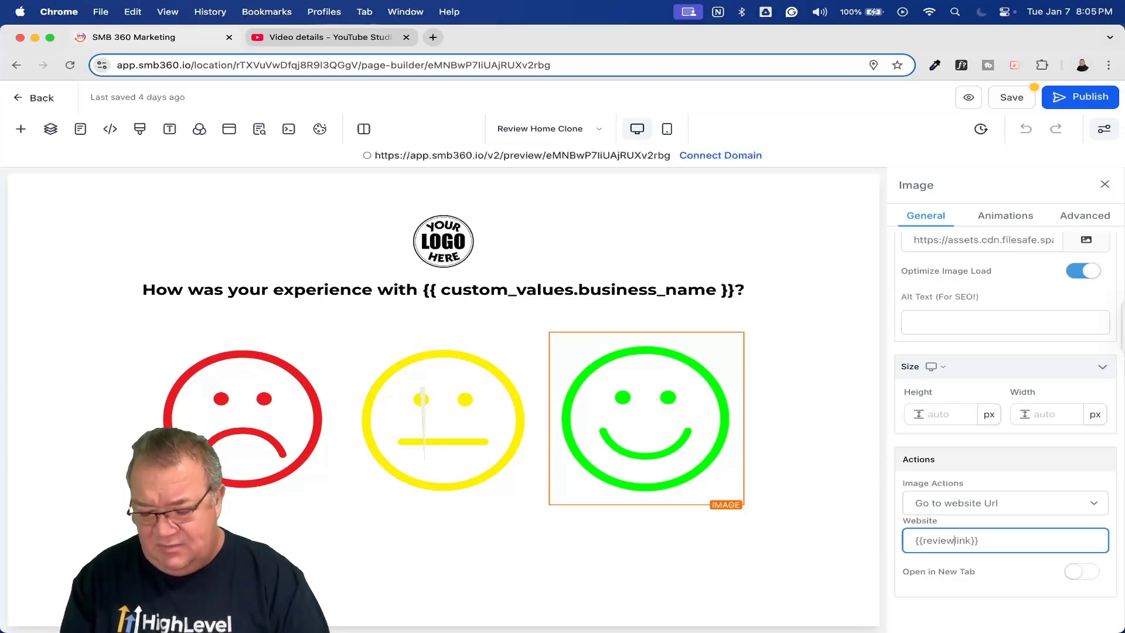
text(_)
click(1011, 97)
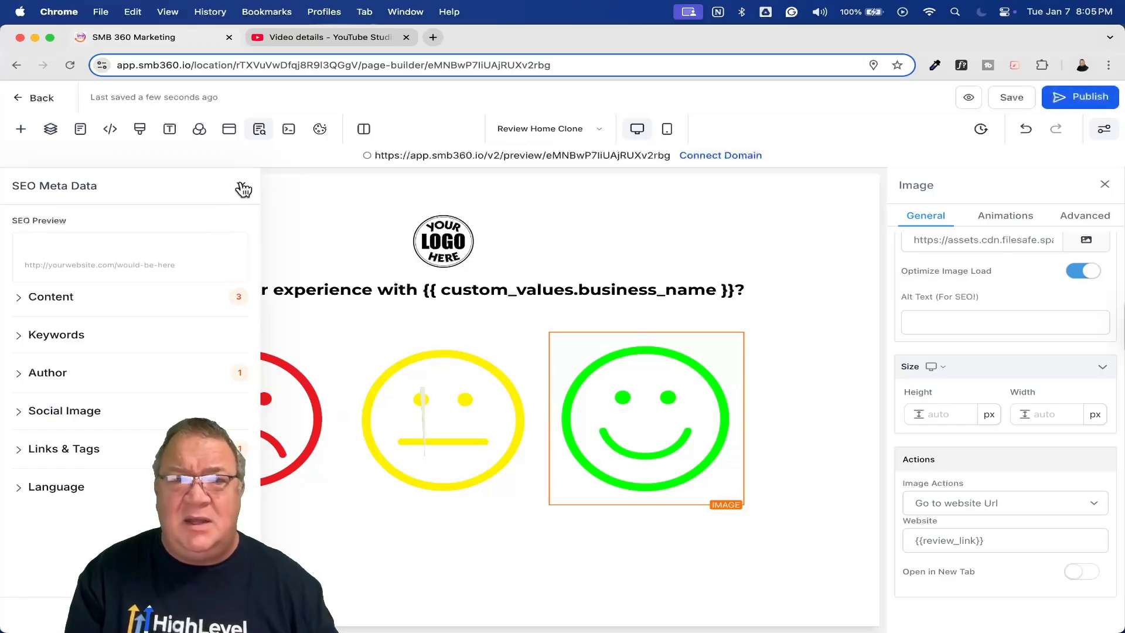
click(241, 186)
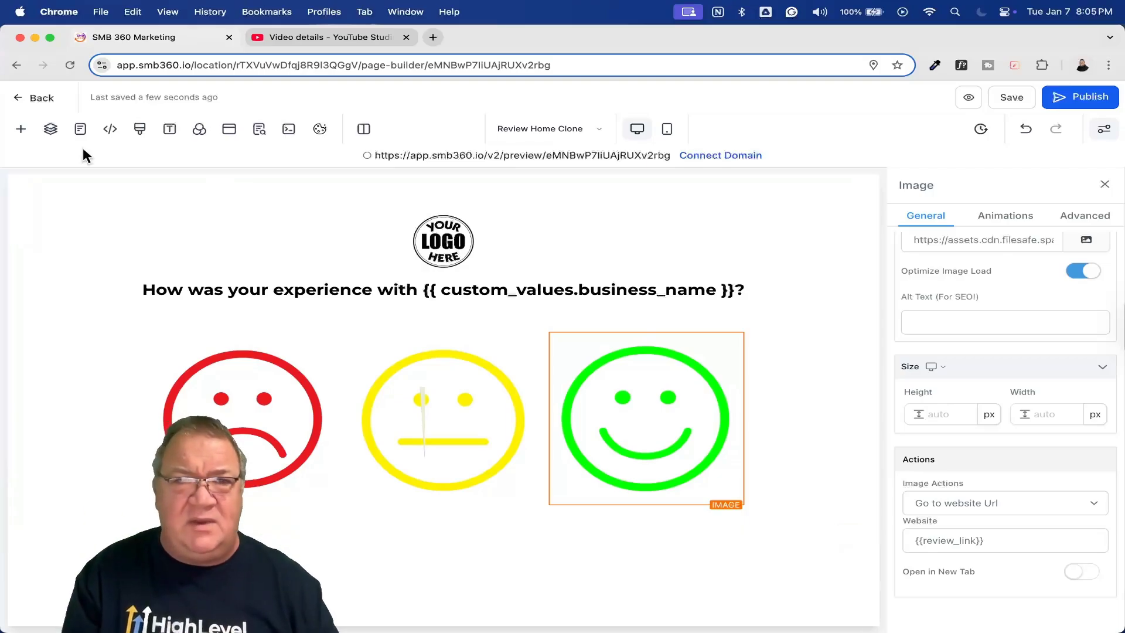
click(38, 101)
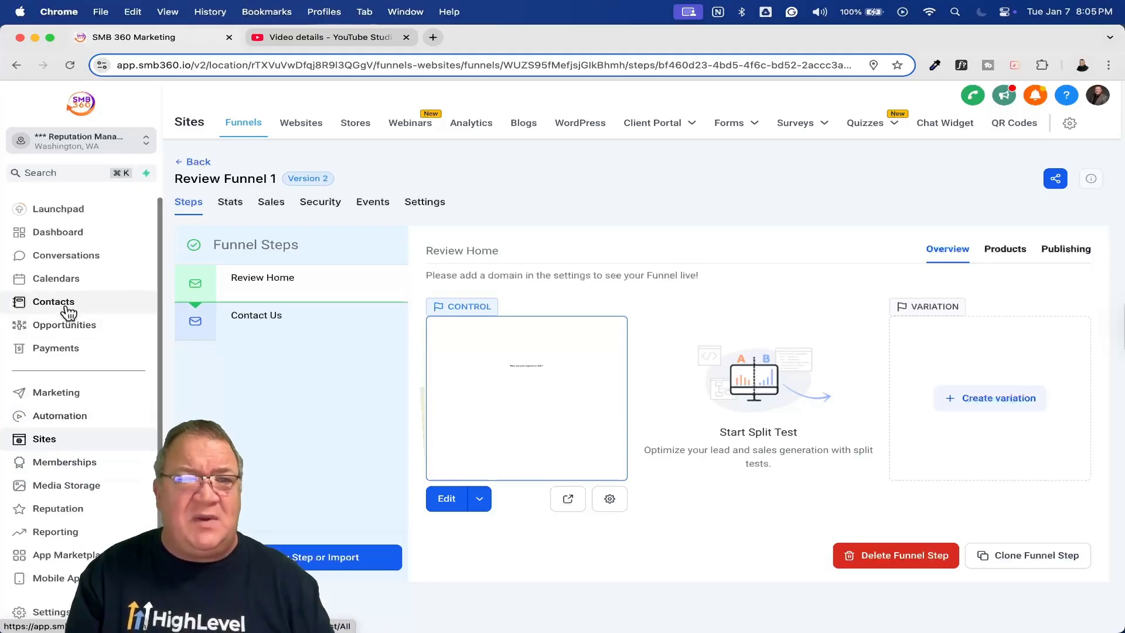
- Open the Review Pipeline for editing, examine its stages from Send Review Request to Feedback Left, and close it without saving
click(62, 329)
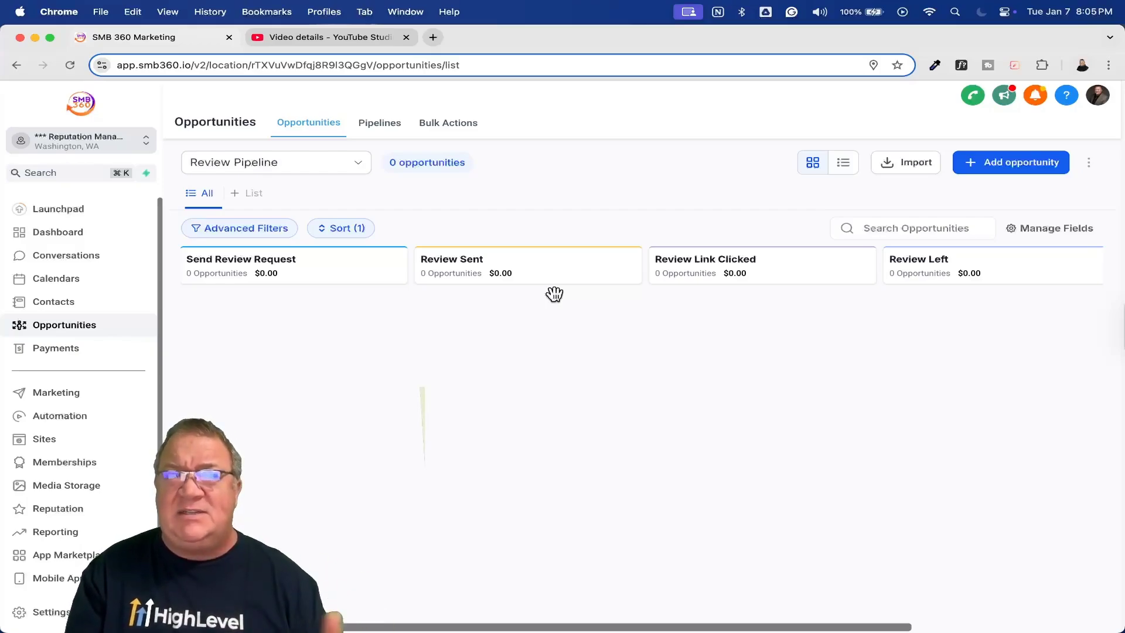
click(384, 124)
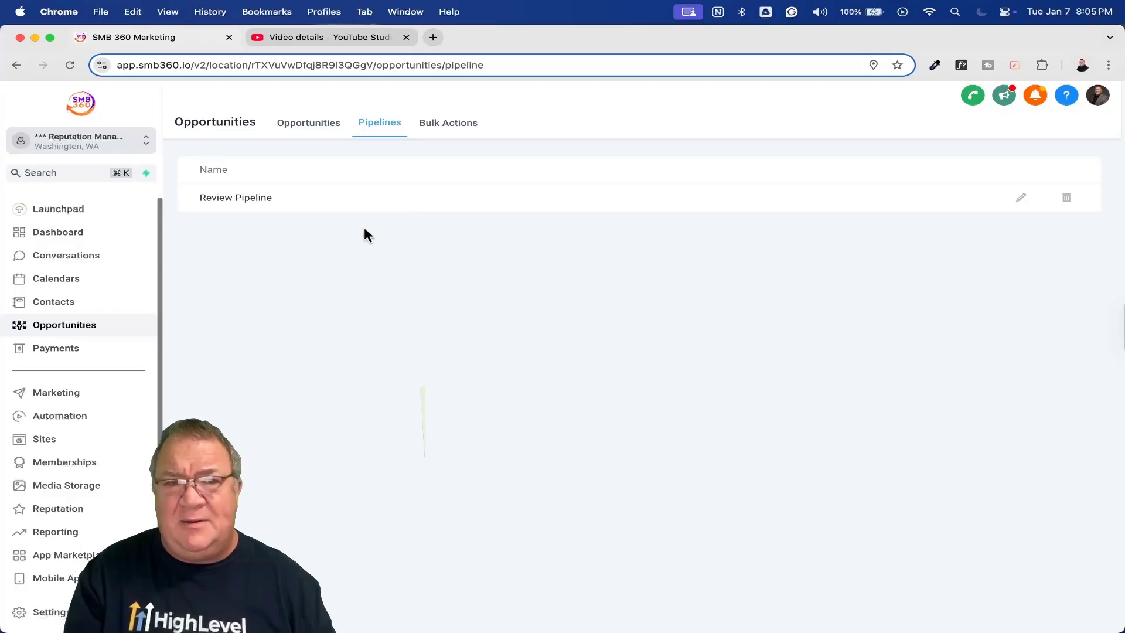
click(1021, 198)
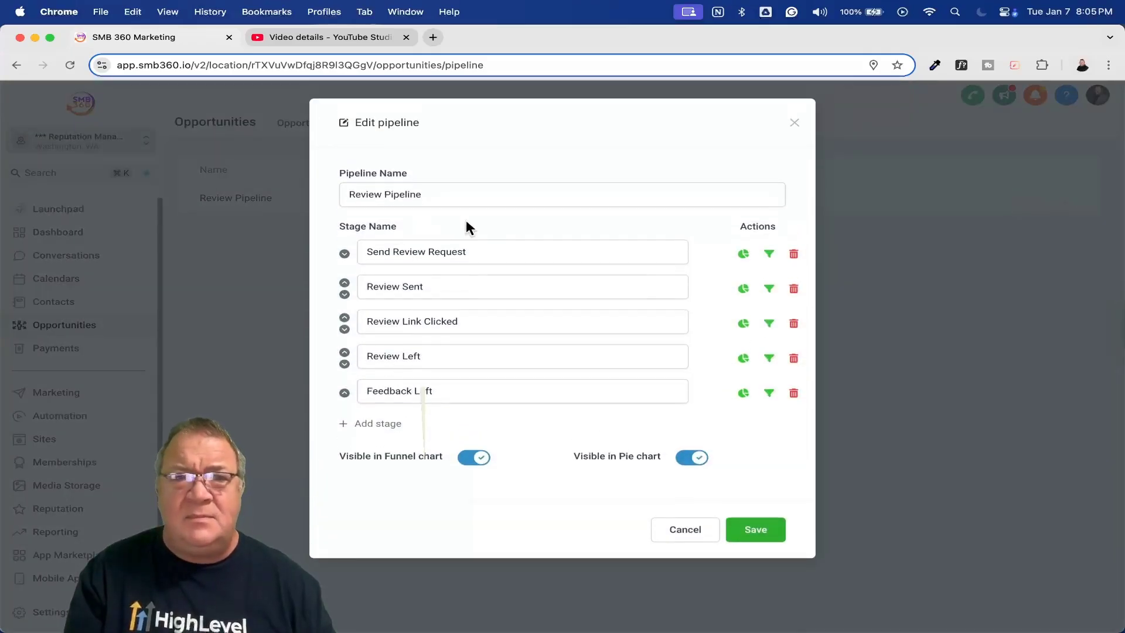
drag(487, 254, 257, 261)
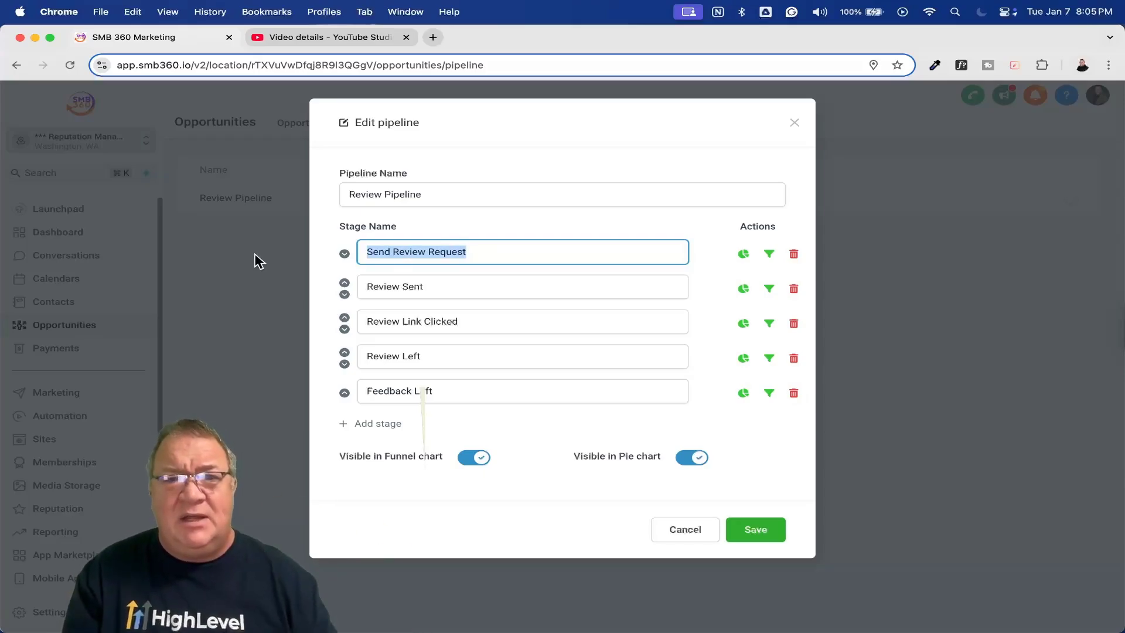
click(446, 287)
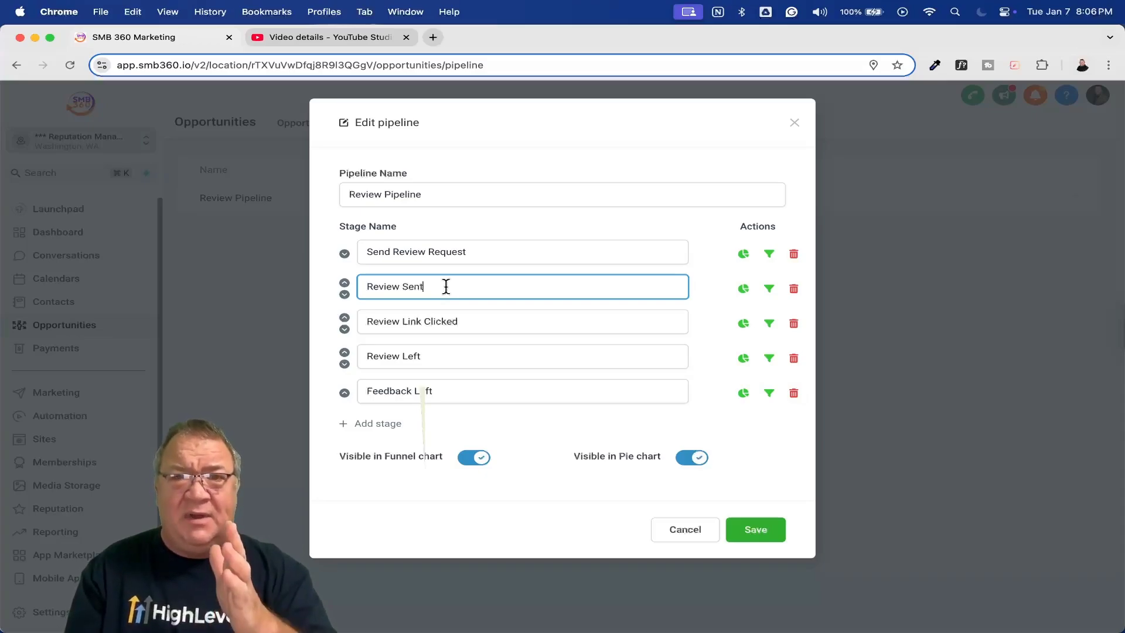
click(467, 325)
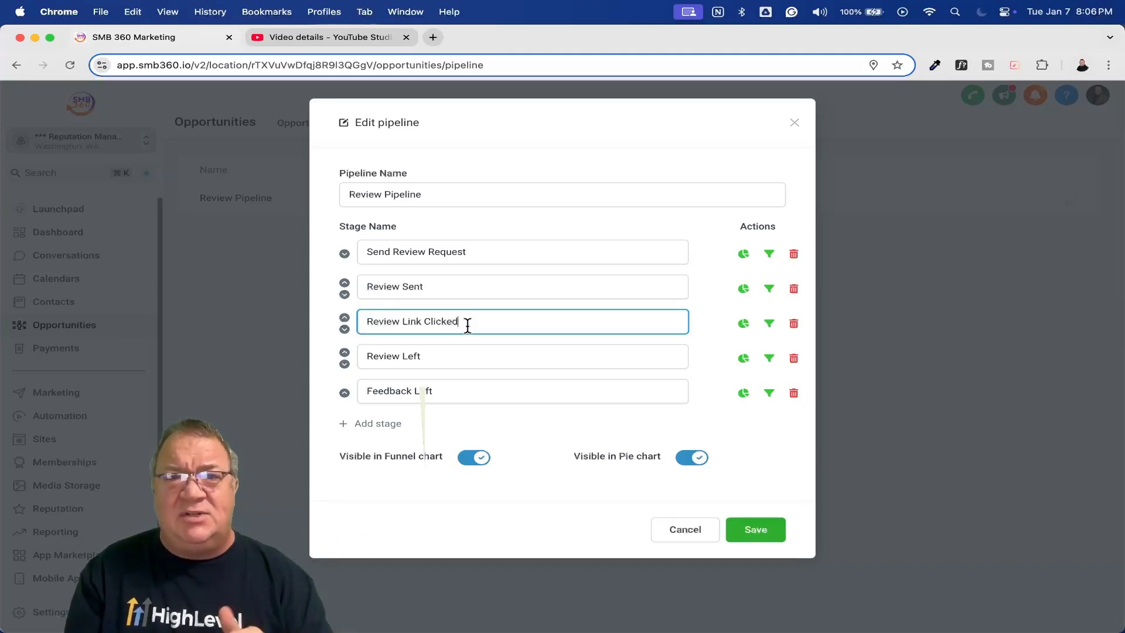
click(459, 354)
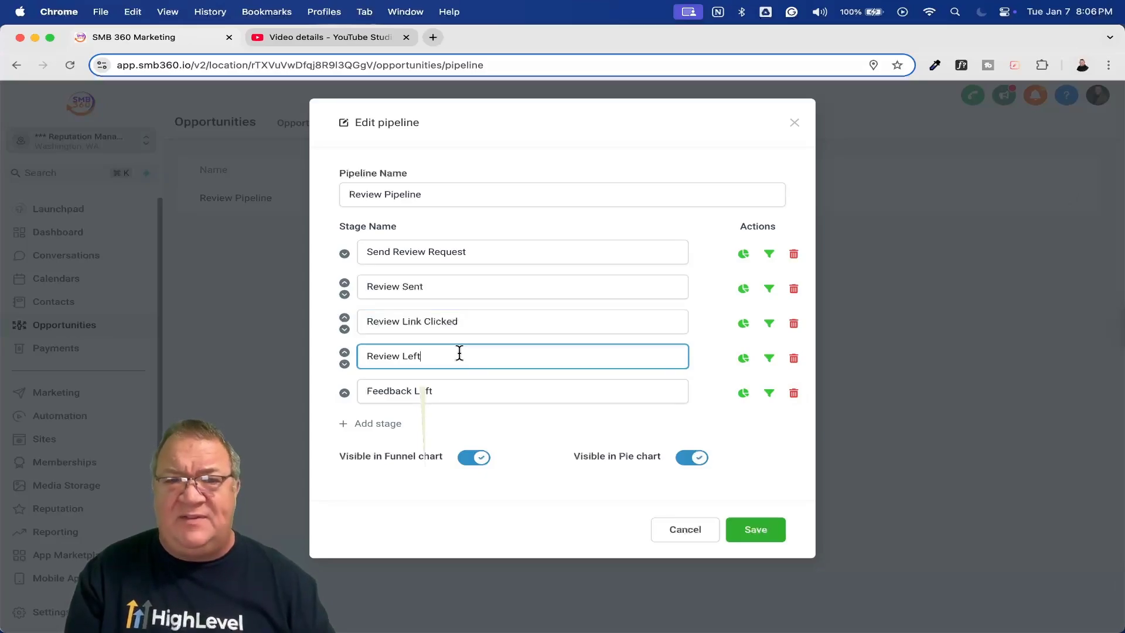
drag(448, 392, 323, 388)
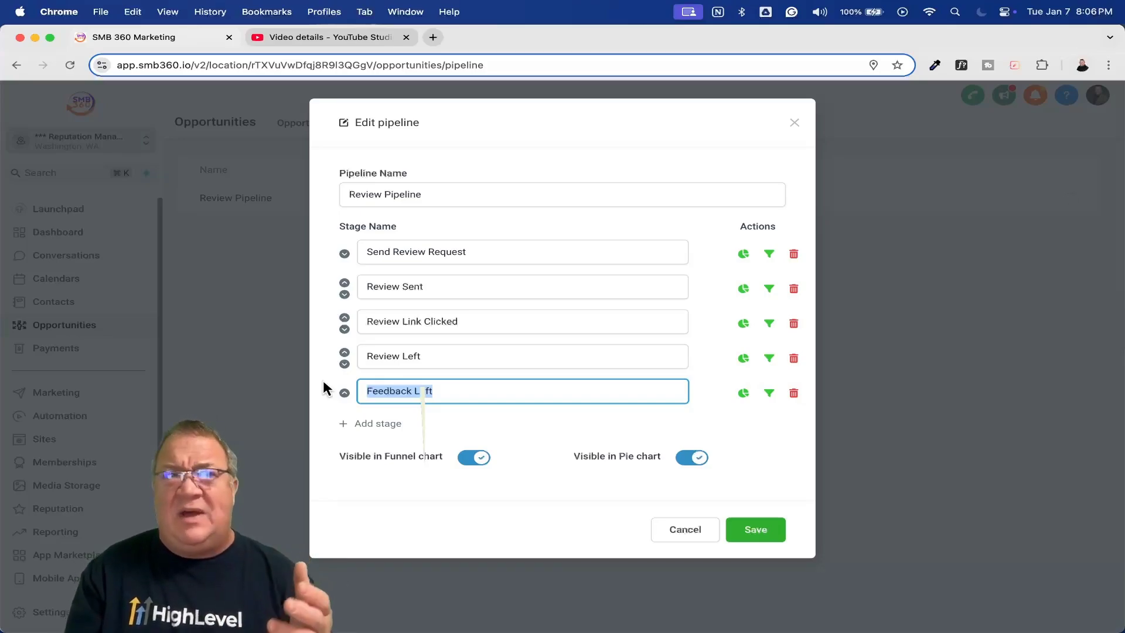
click(686, 532)
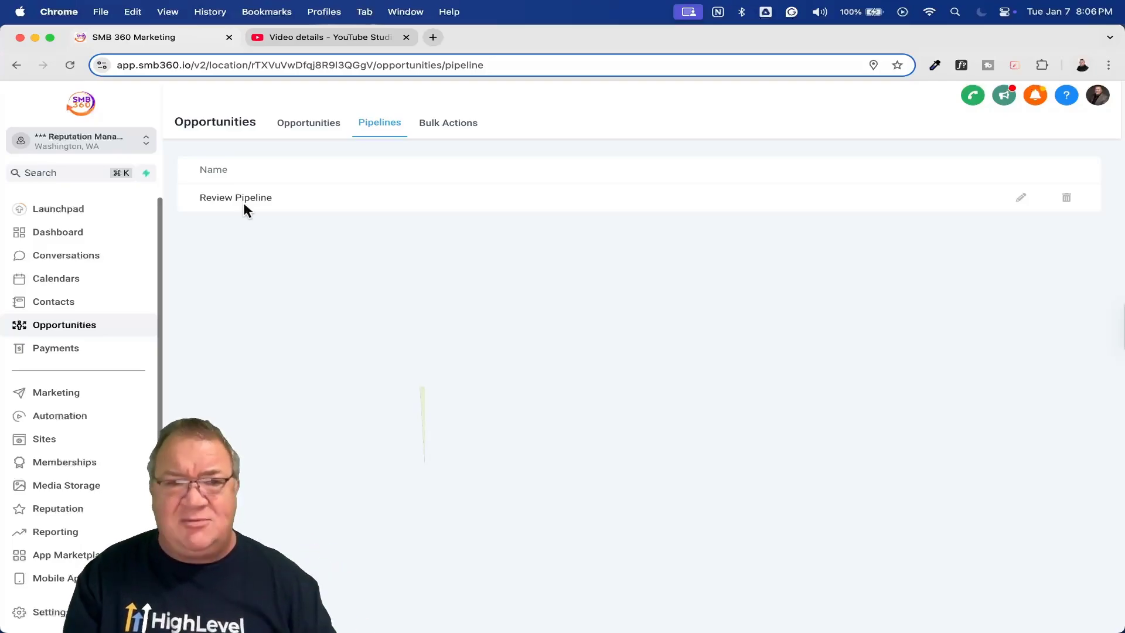
- View the calendar settings and leave the settings area
click(68, 281)
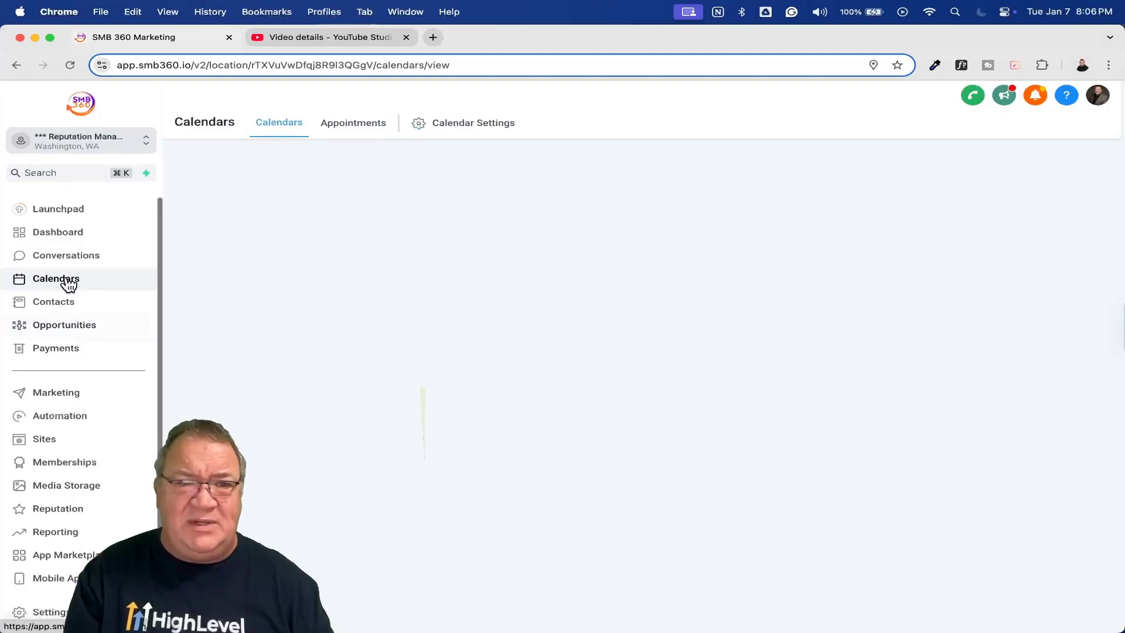
click(472, 123)
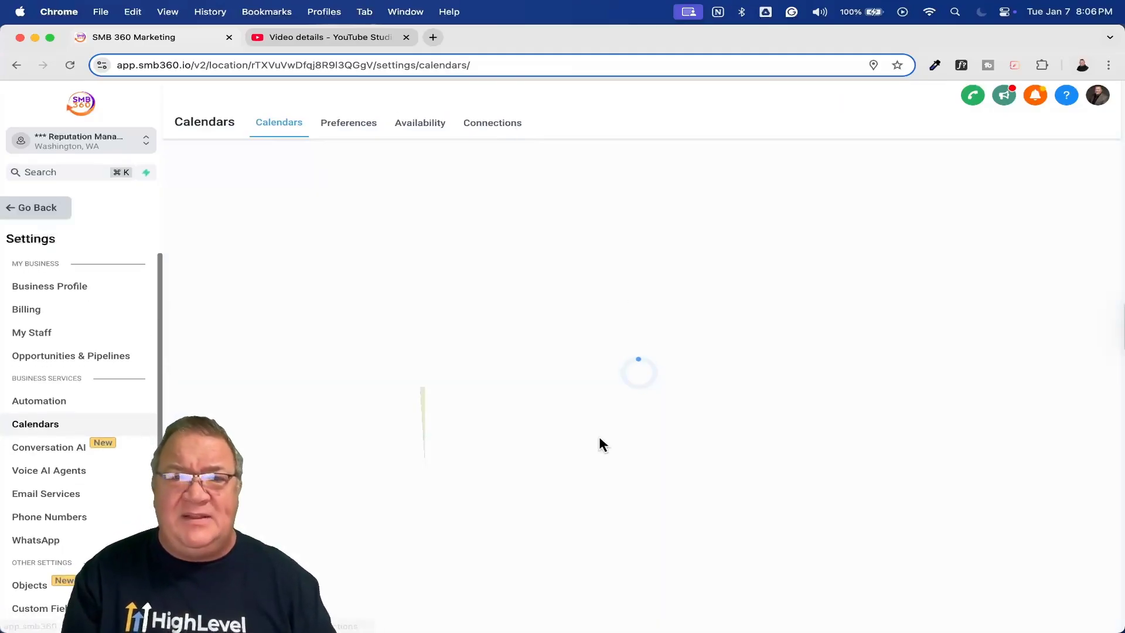
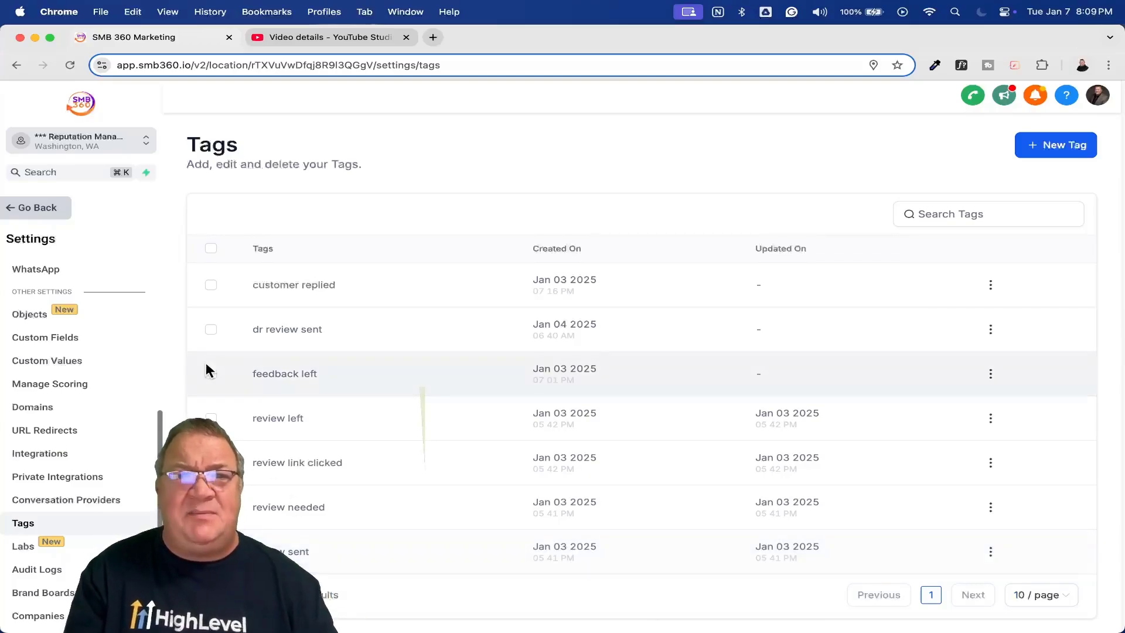
click(39, 208)
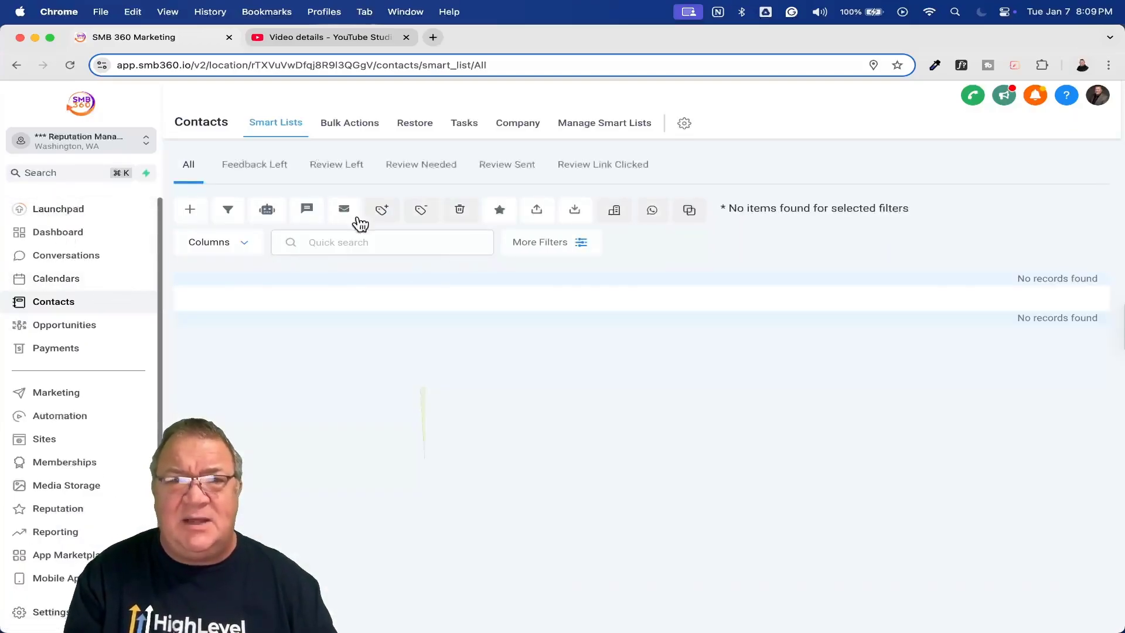
- Open the Feedback Left smart list in Contacts and examine the names of the review smart lists
click(253, 170)
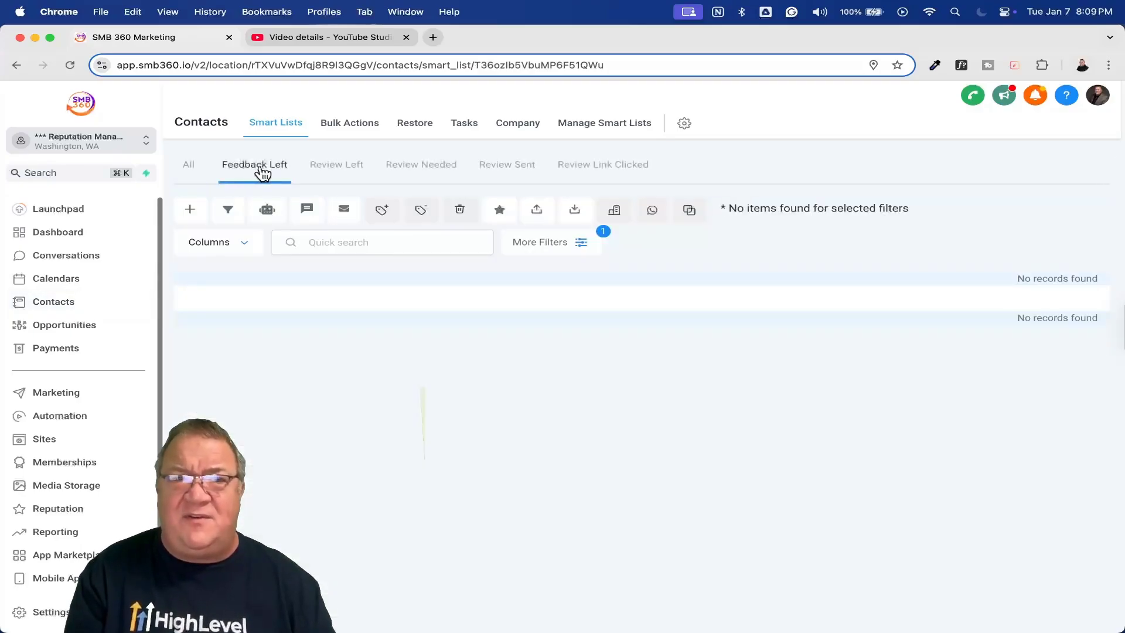
scroll(331, 170, up, 5)
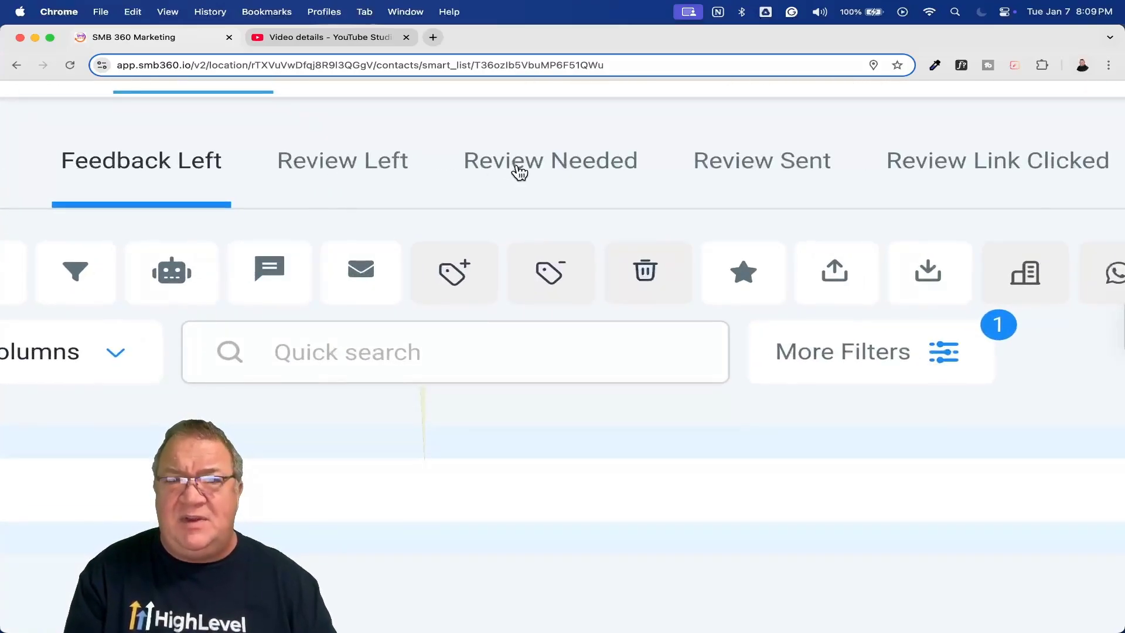
scroll(751, 164, down, 5)
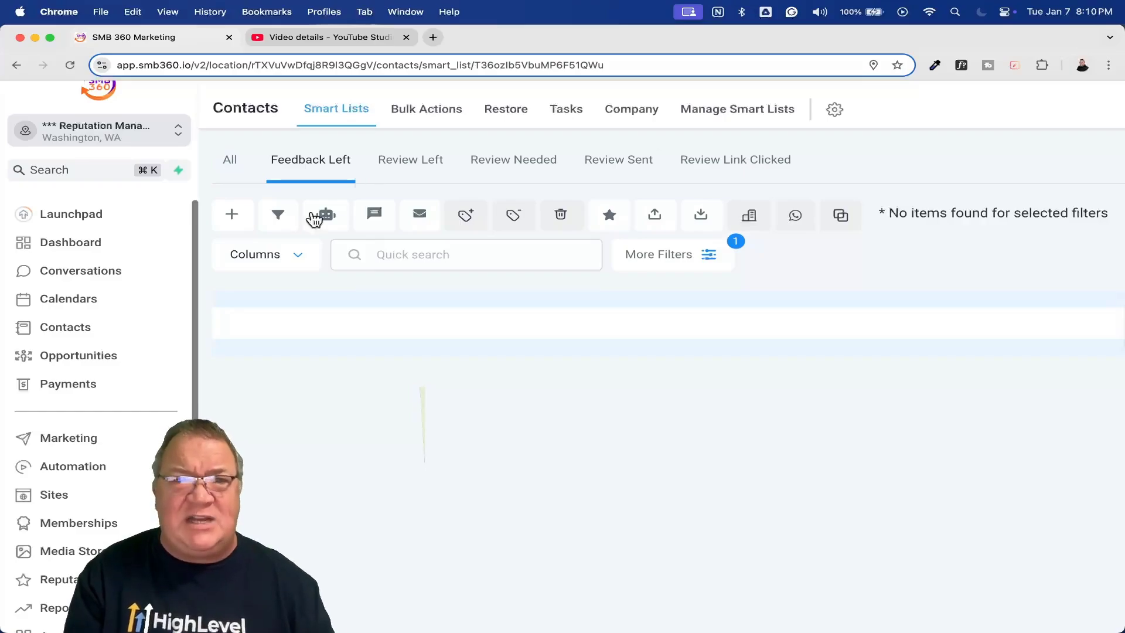
- View the account's dashboard and the Reputation overview
click(82, 244)
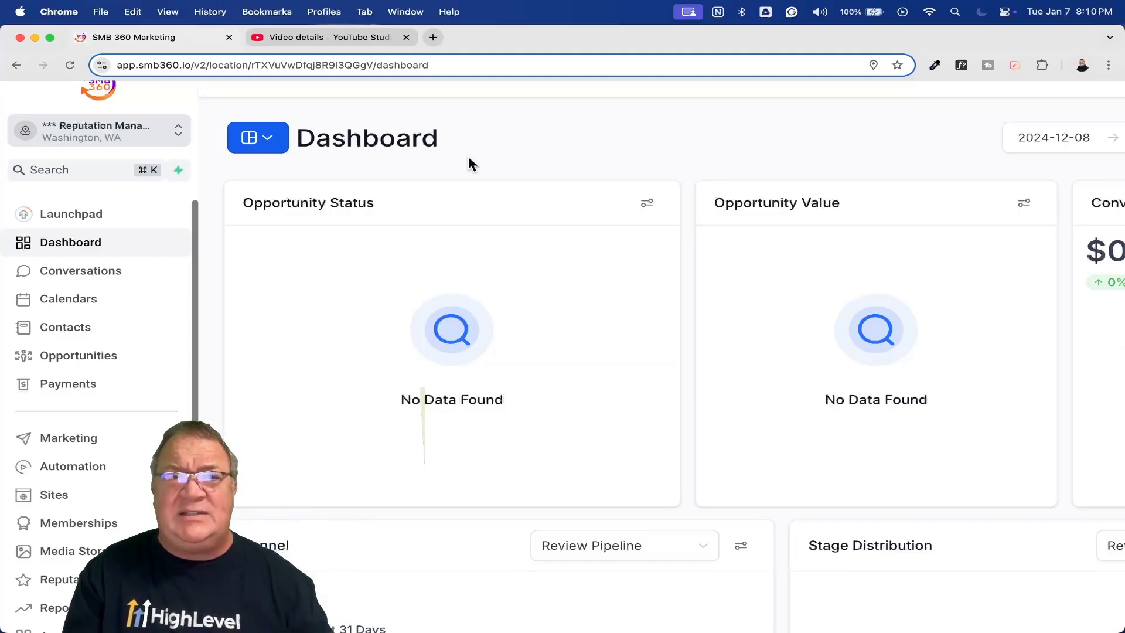
click(23, 578)
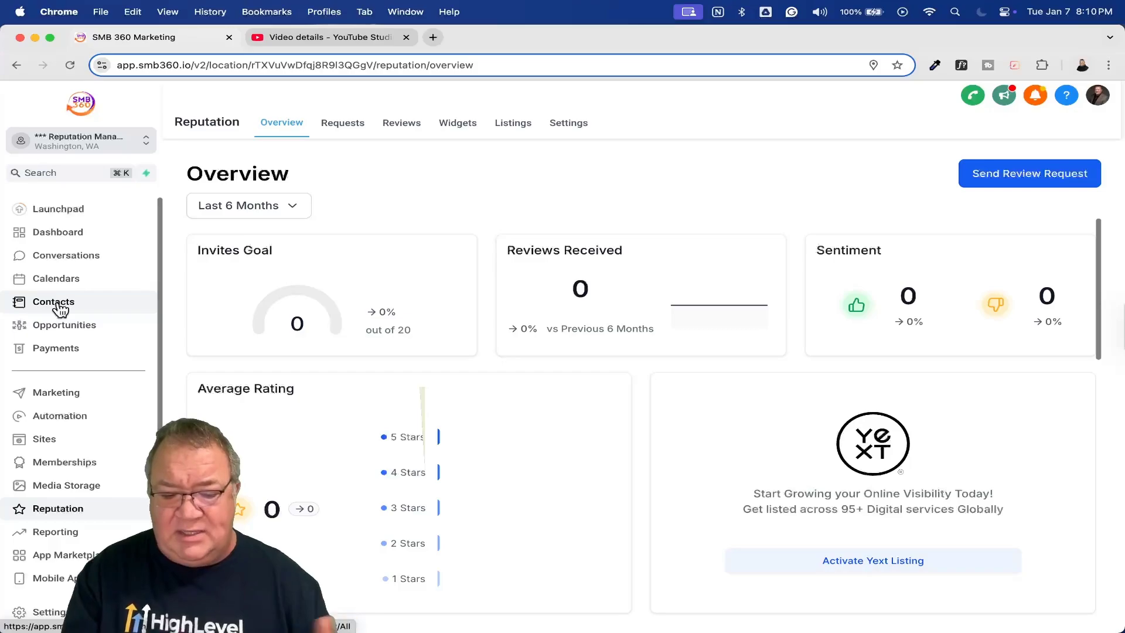
- Open the automation workflow list, examine its folders and view the workflows in the Google Review System 3 folder
click(56, 417)
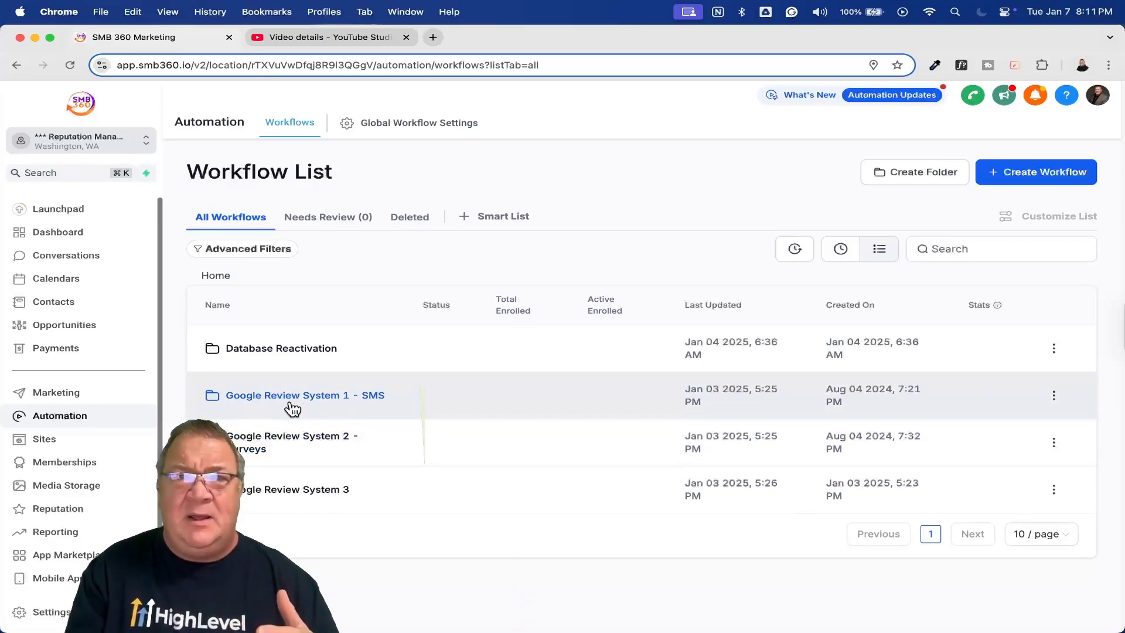
scroll(293, 408, up, 5)
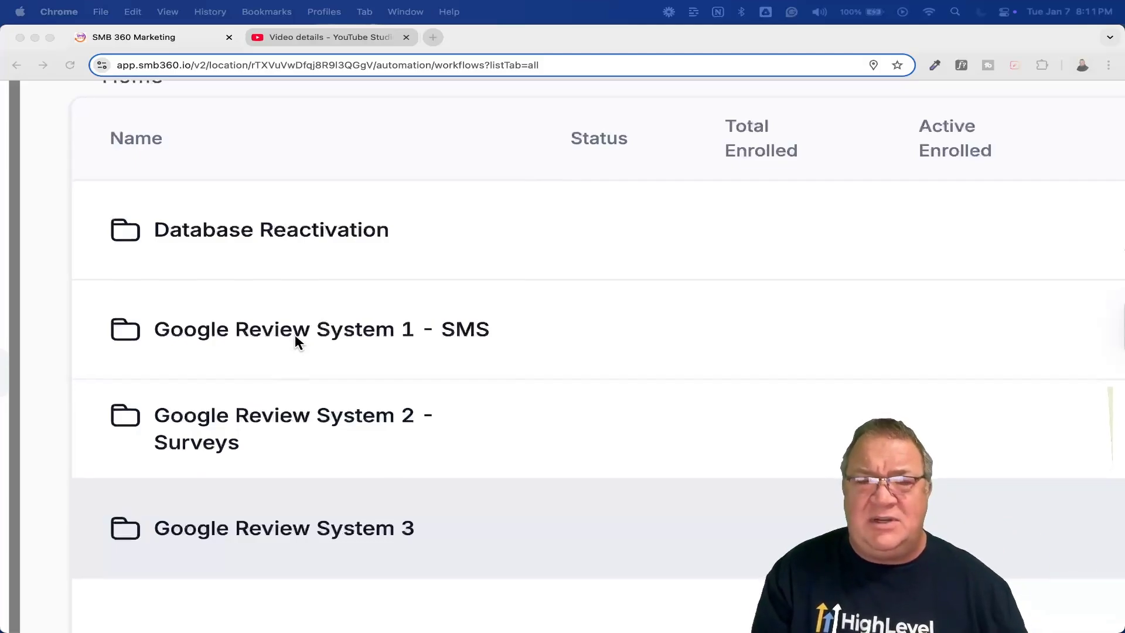
scroll(294, 335, down, 3)
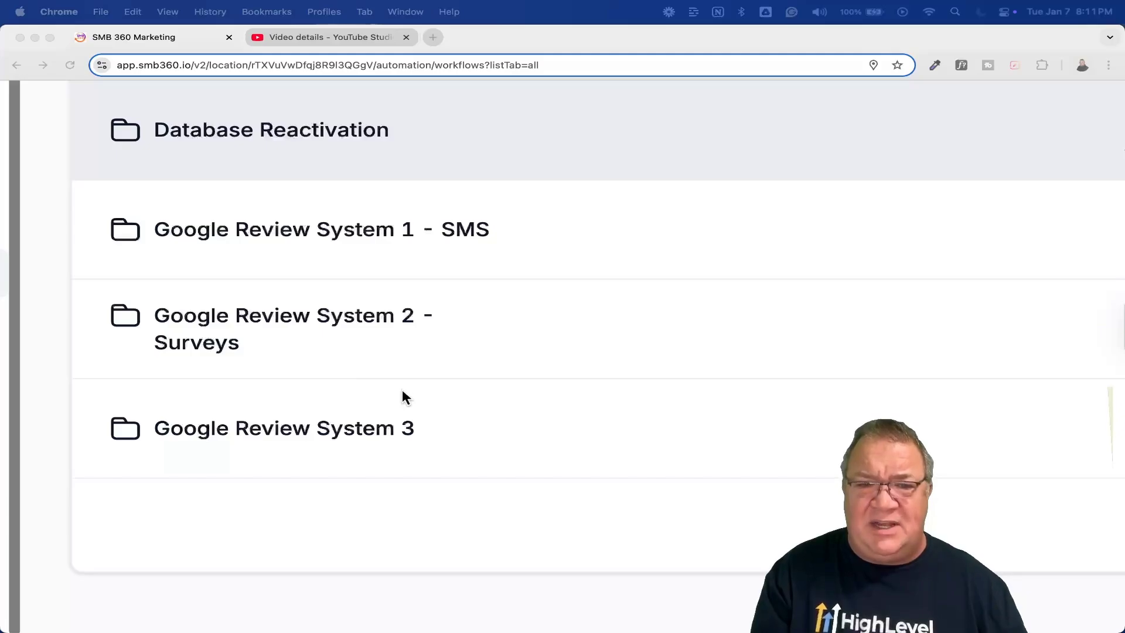
click(333, 436)
scroll(327, 438, down, 3)
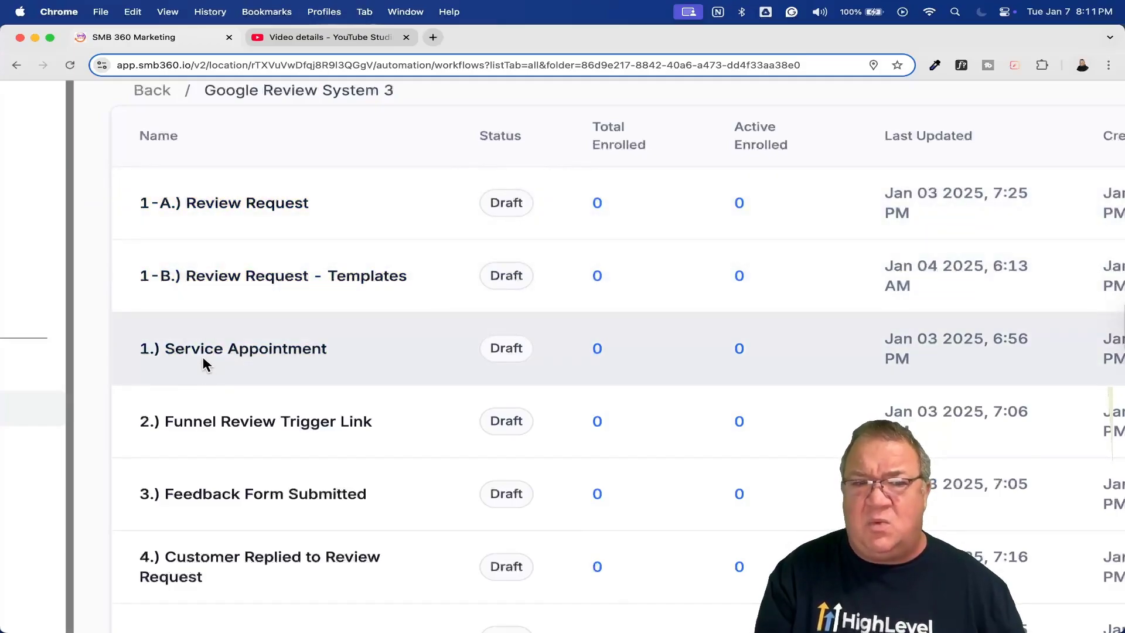
- Open the 1.) Service Appointment workflow and inspect its Appointment Status - Confirmed trigger
click(252, 351)
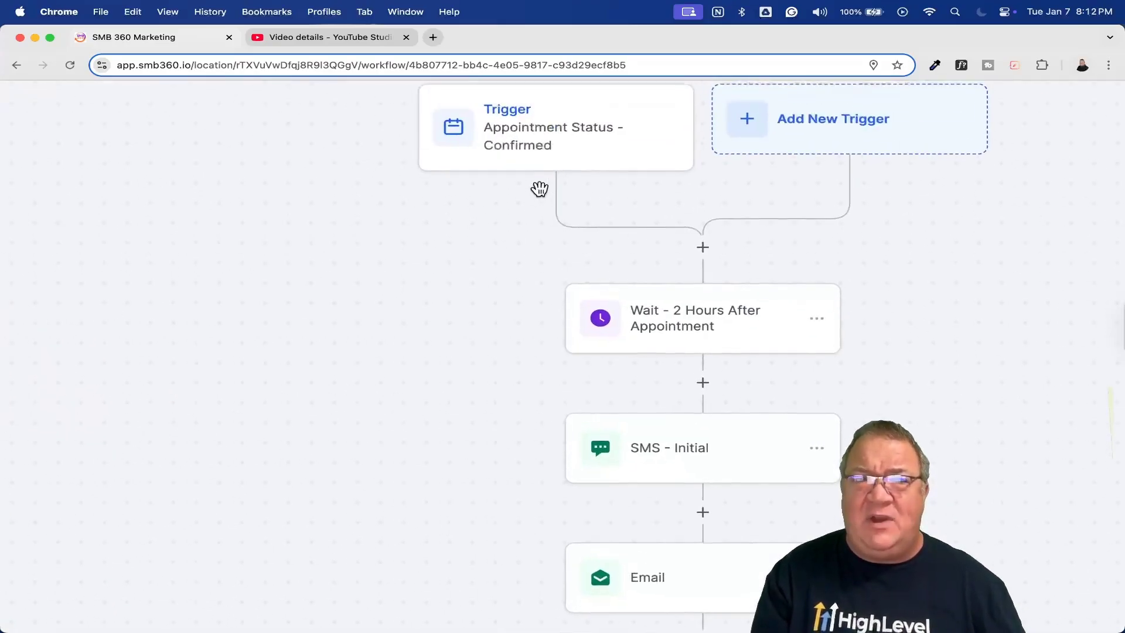
click(441, 153)
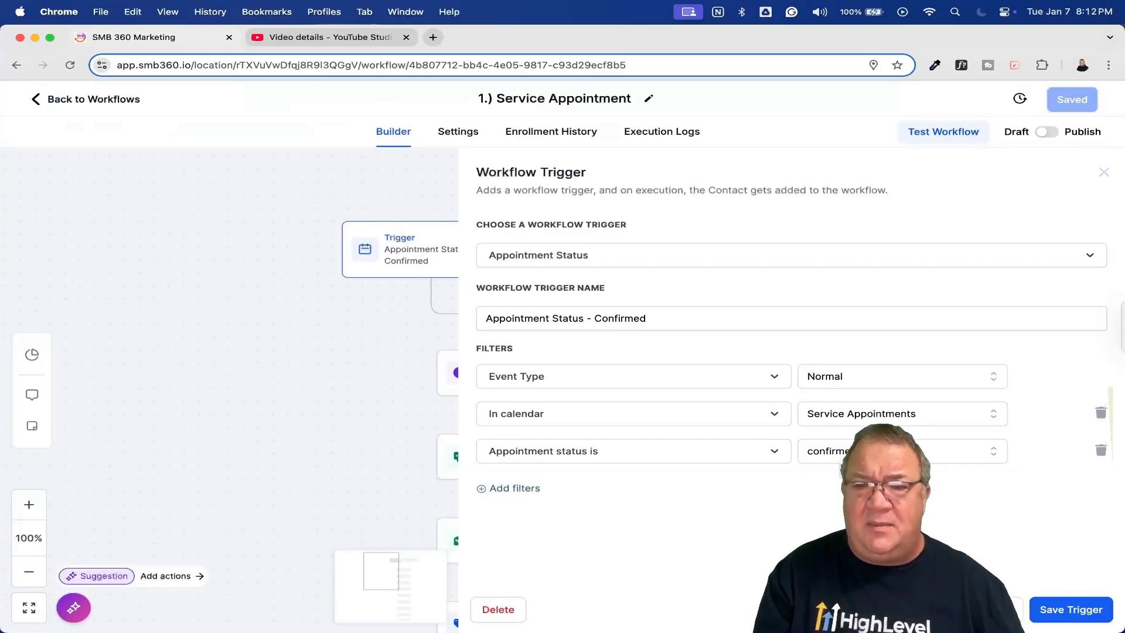
key(Escape)
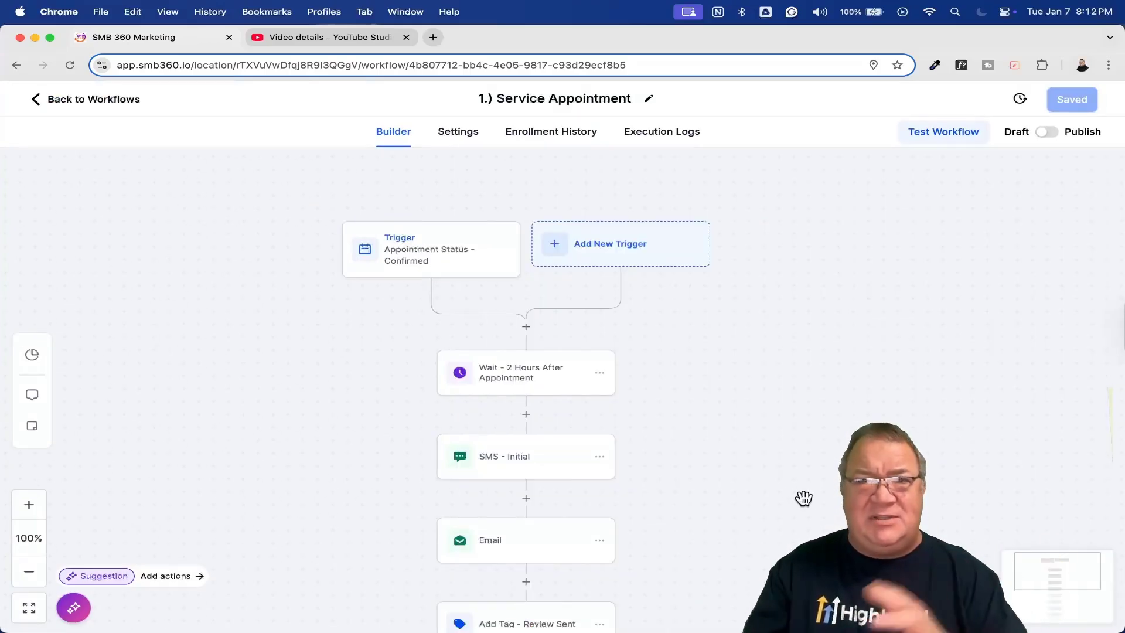
- Inspect the settings of the Wait - 2 Hours After Appointment action and close them without saving
scroll(803, 498, down, 2)
click(571, 325)
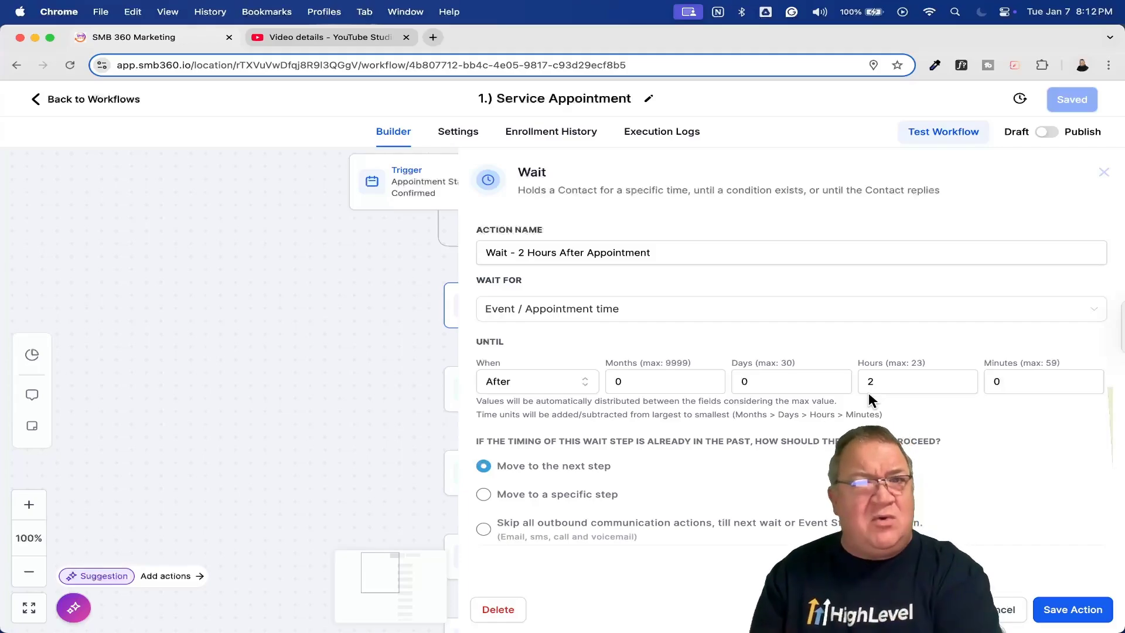
click(994, 609)
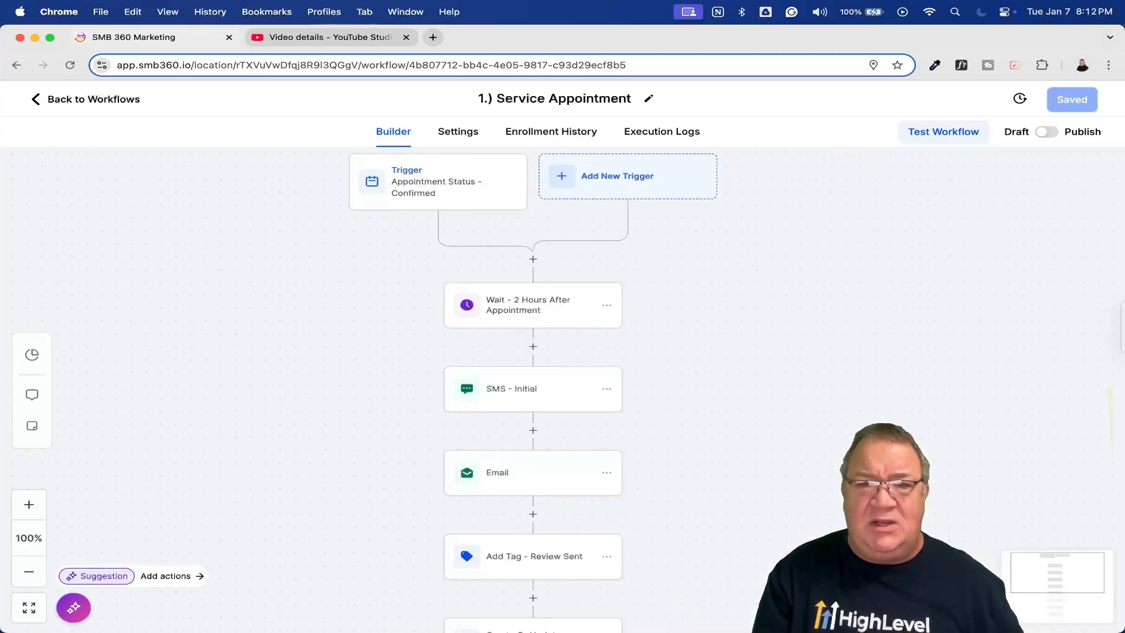
- Read the message text of the SMS - Initial action and close the action without saving
click(524, 400)
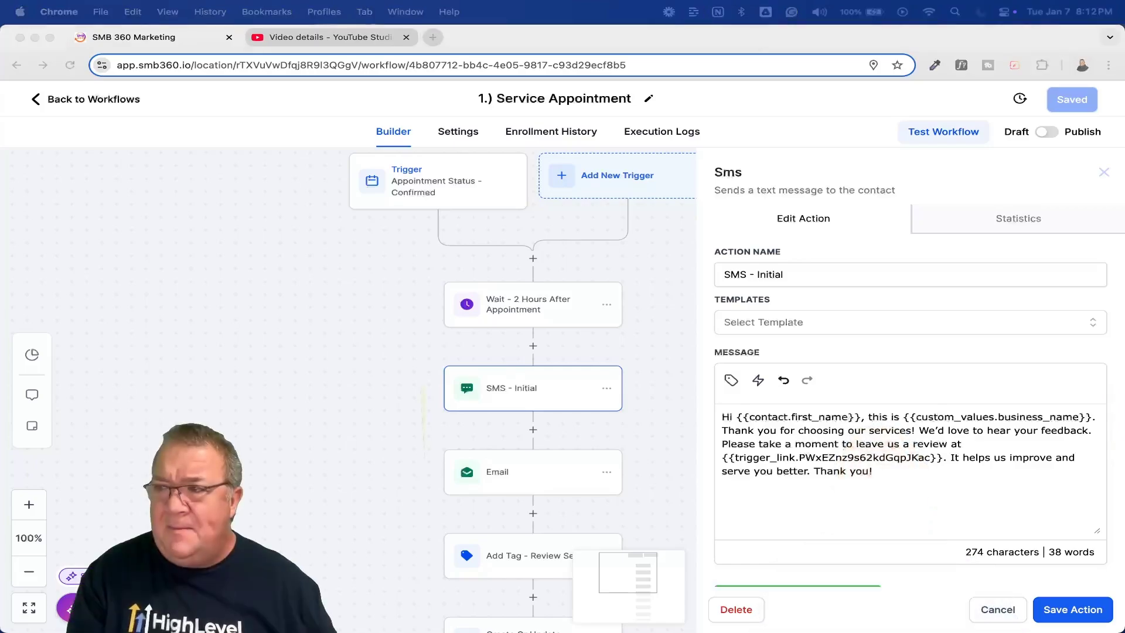
ctrl+scroll(970, 463, up, 5)
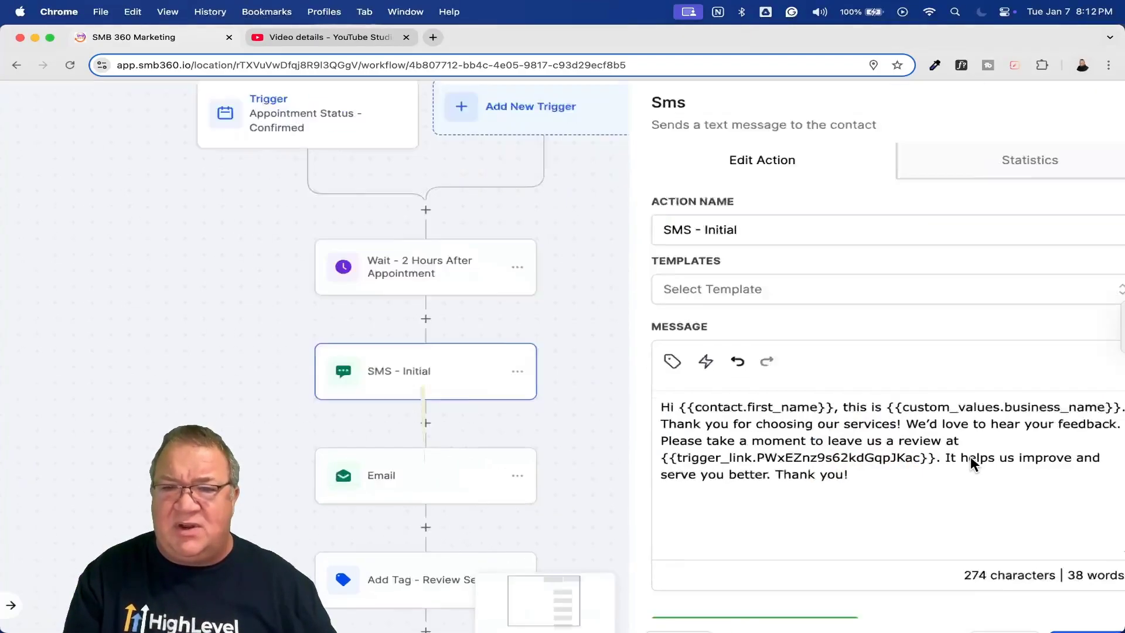
scroll(564, 390, right, 2)
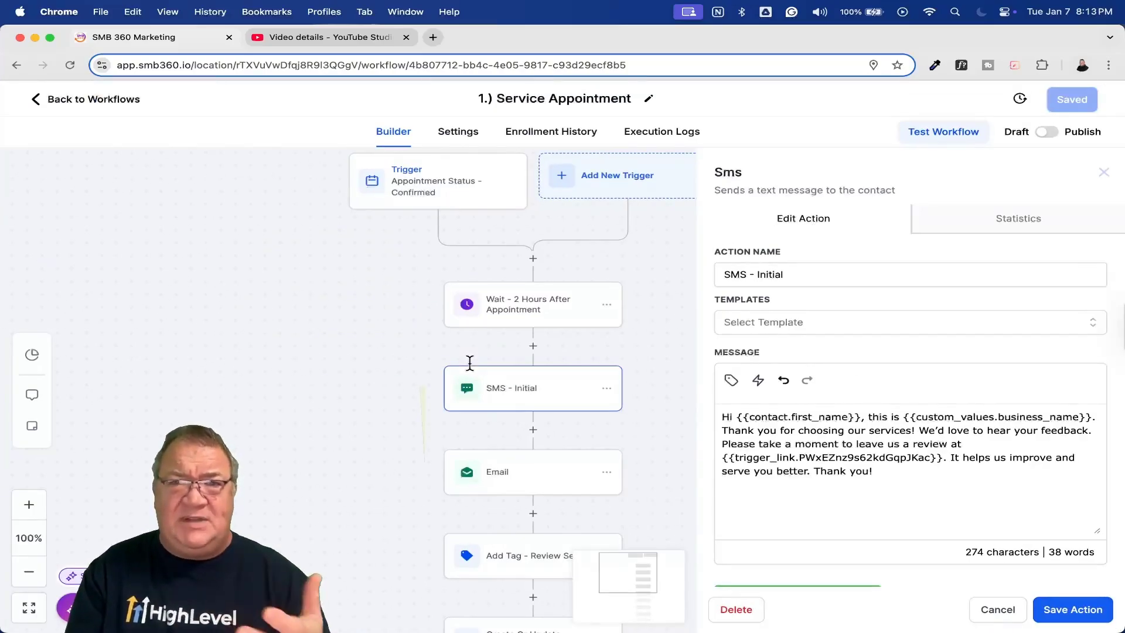
click(990, 613)
- Inspect the Create Or Update Opportunity action's pipeline settings, close it without saving, and examine the workflow's follow-up actions
scroll(540, 466, down, 5)
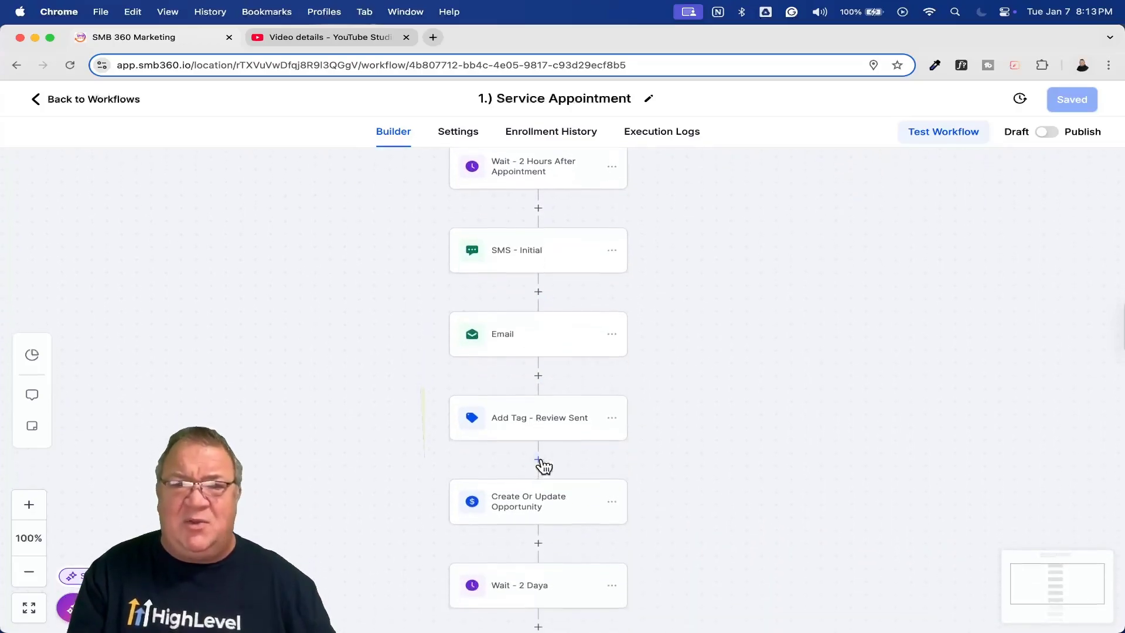
scroll(543, 467, down, 2)
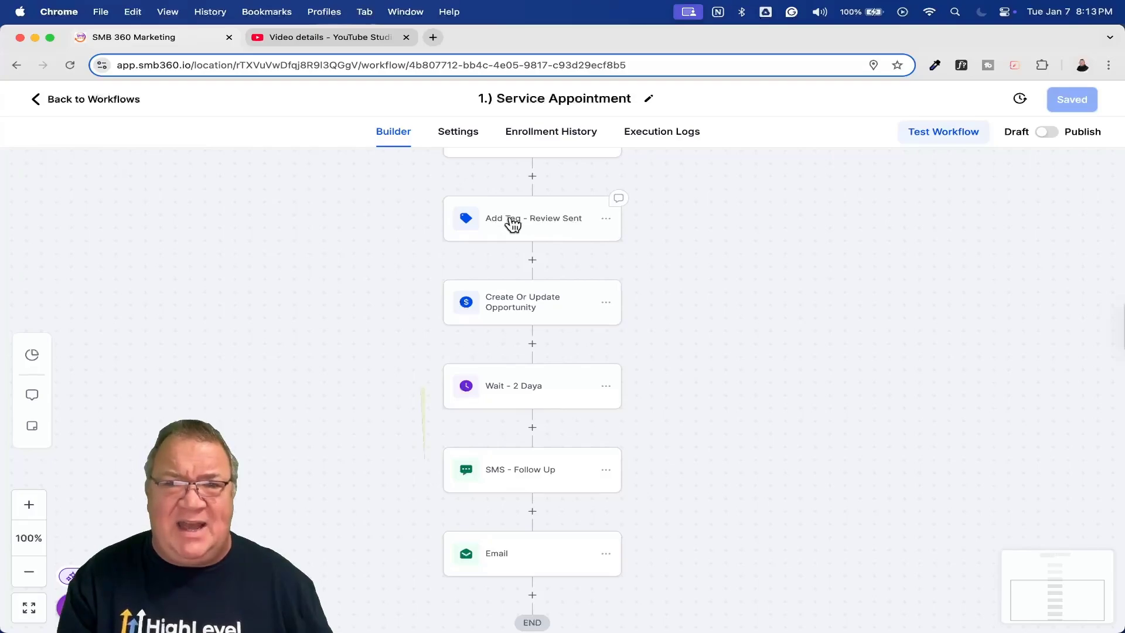
click(524, 313)
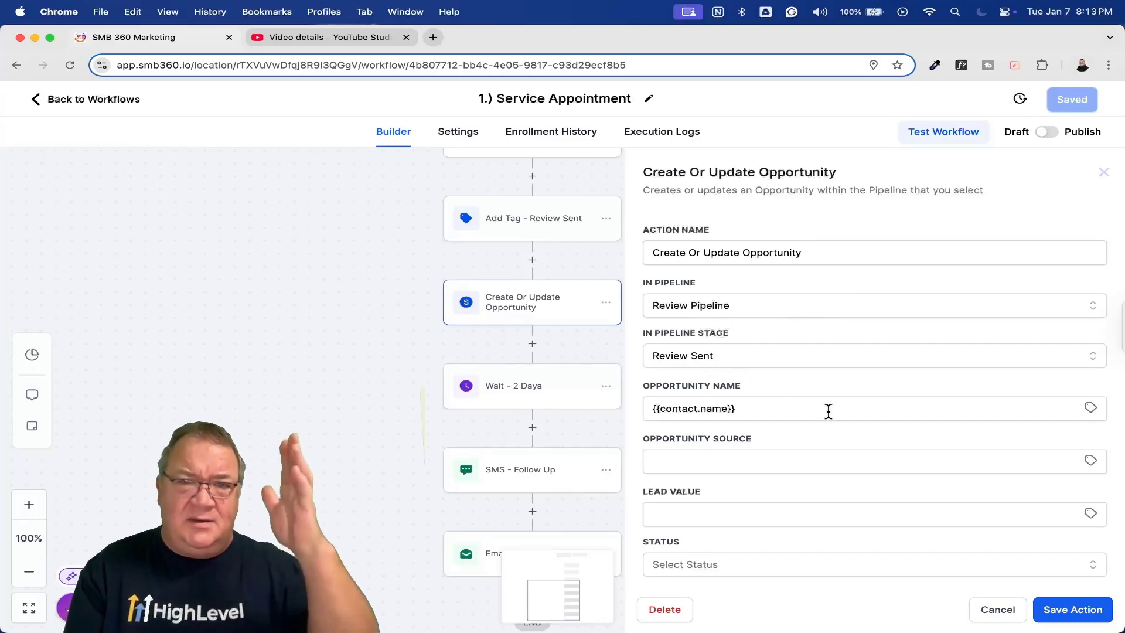
click(1006, 613)
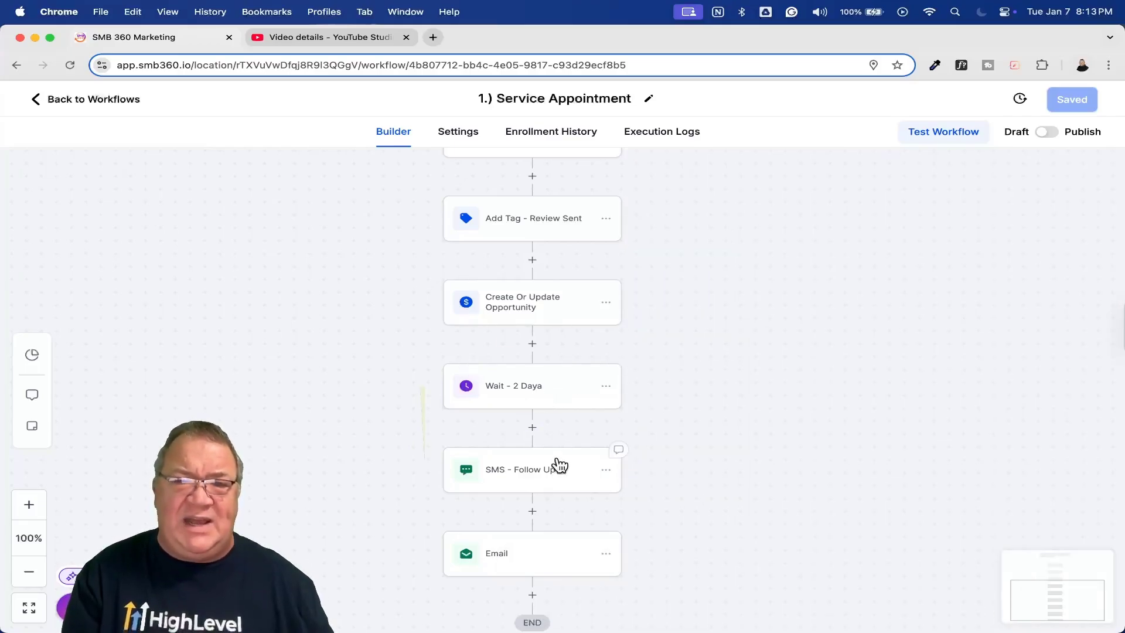
scroll(541, 513, up, 2)
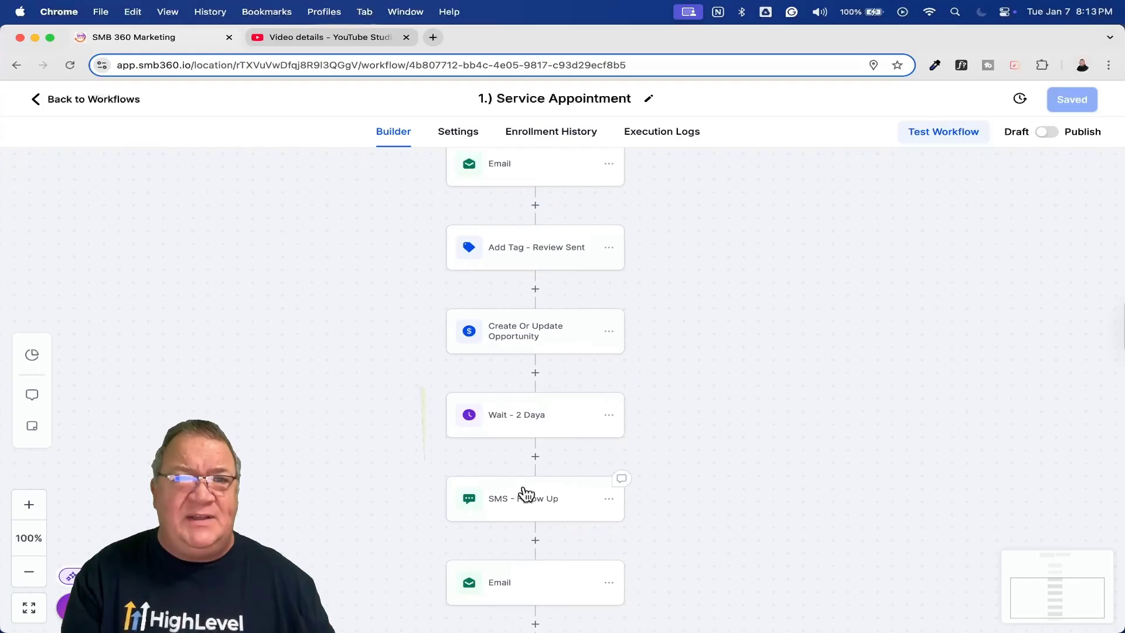
- Open the 1-A.) Review Request workflow from the workflow list and examine its sequence of actions through to the end
click(100, 99)
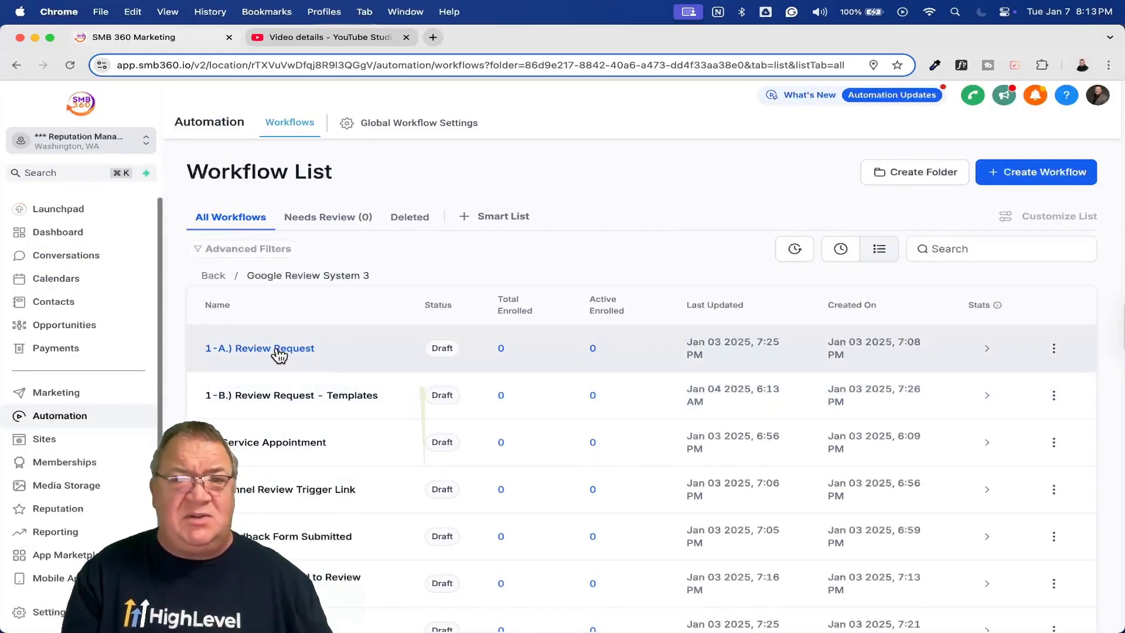
click(279, 351)
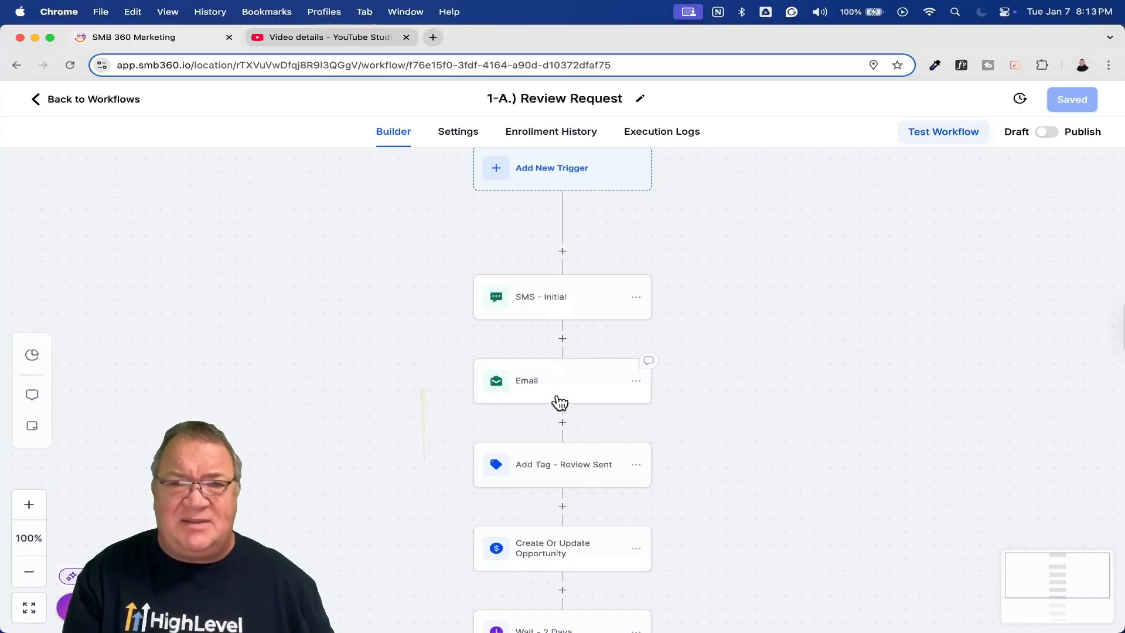
scroll(557, 399, down, 5)
scroll(558, 333, down, 5)
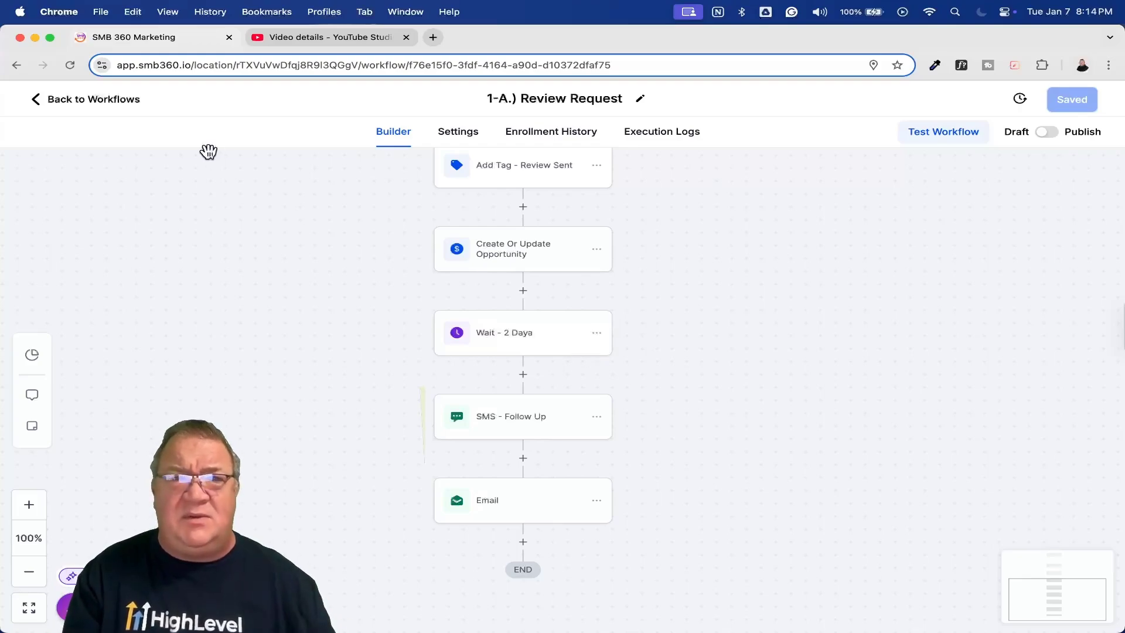
- Open the 1-B.) Review Request - Templates workflow, examine its review request actions, and return to the workflow list
click(77, 103)
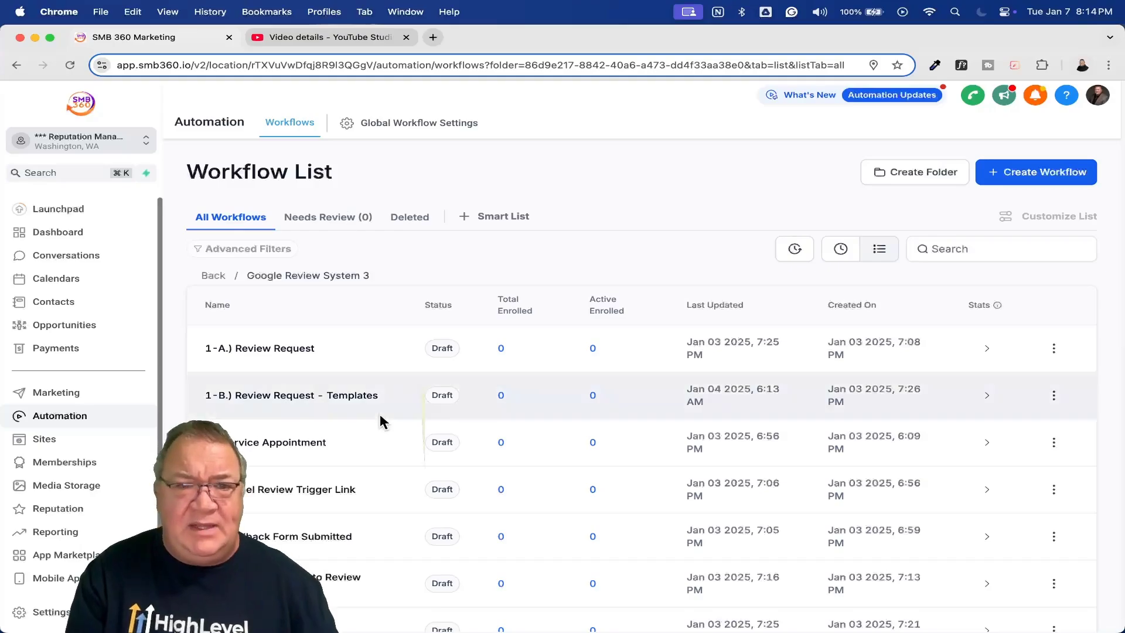
click(293, 396)
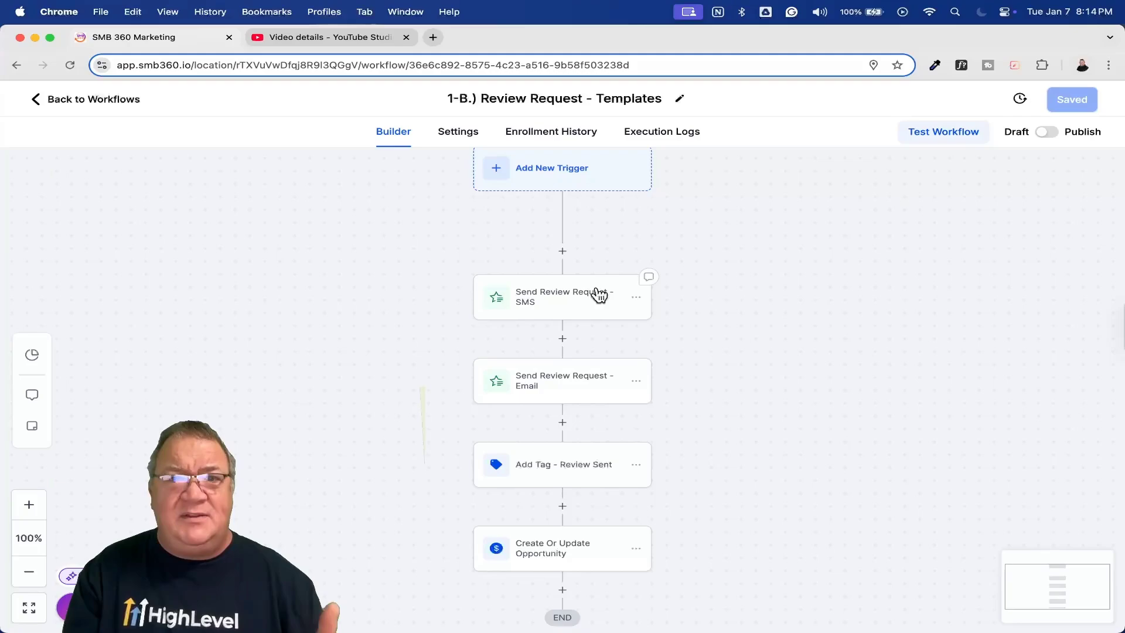
click(98, 100)
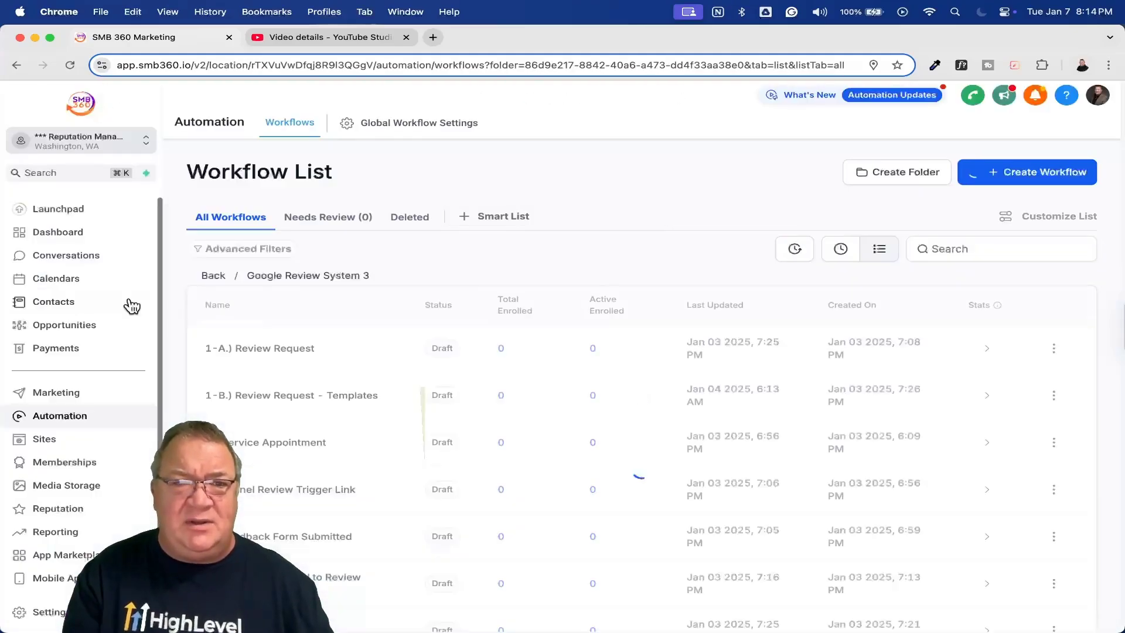
- Open the SMS Review Requests settings in Reputation and examine the message template, phone preview and request behavior
click(35, 508)
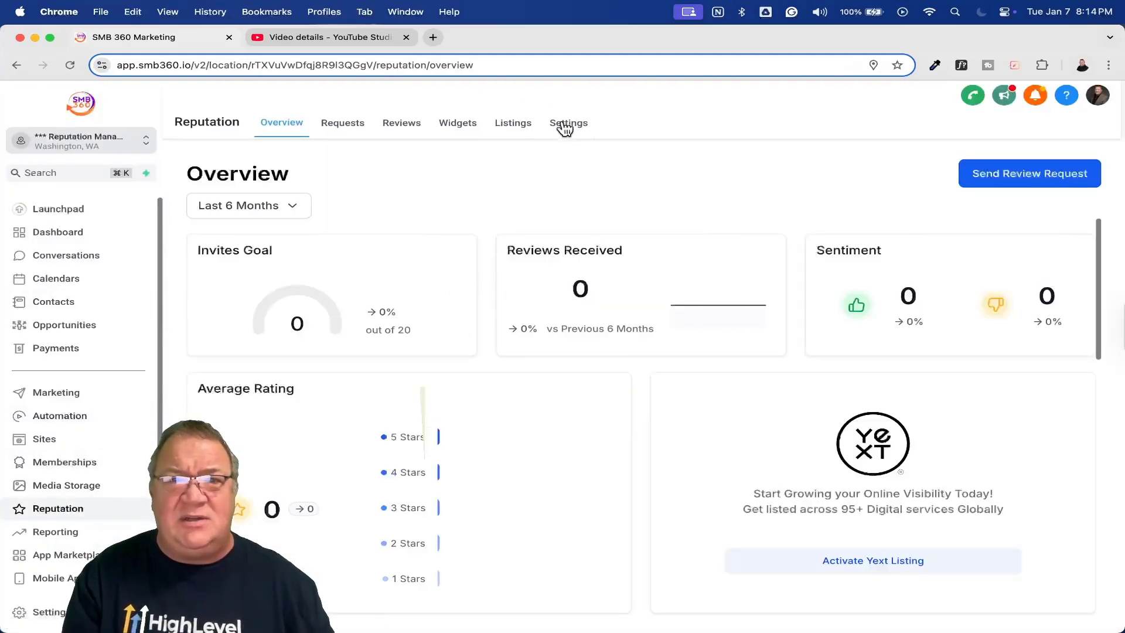
click(566, 123)
click(247, 210)
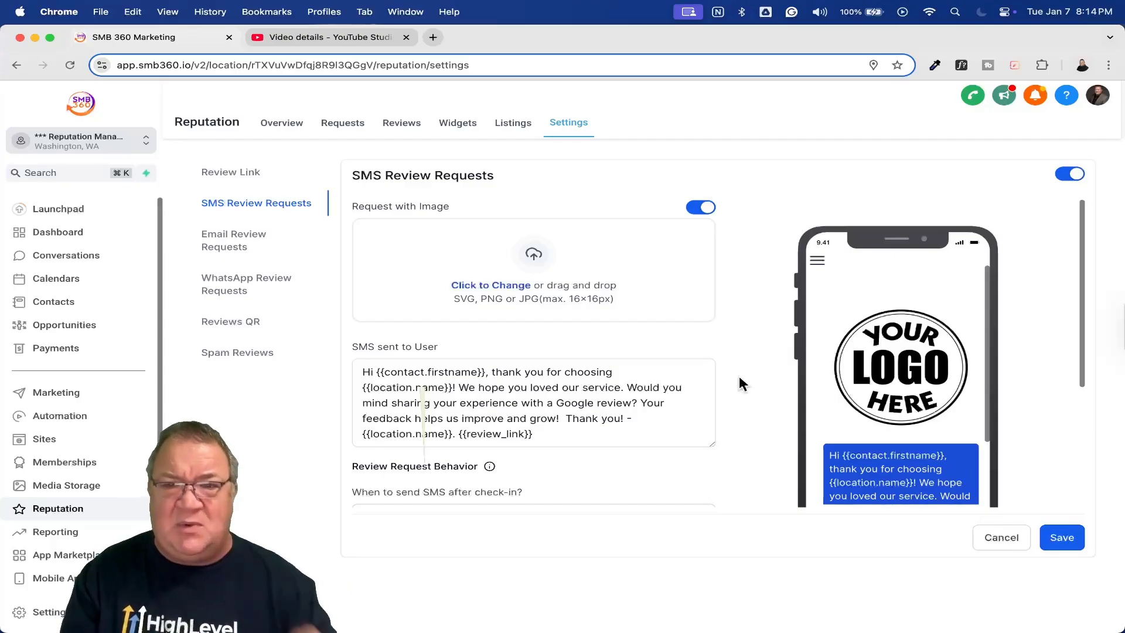
scroll(880, 356, down, 3)
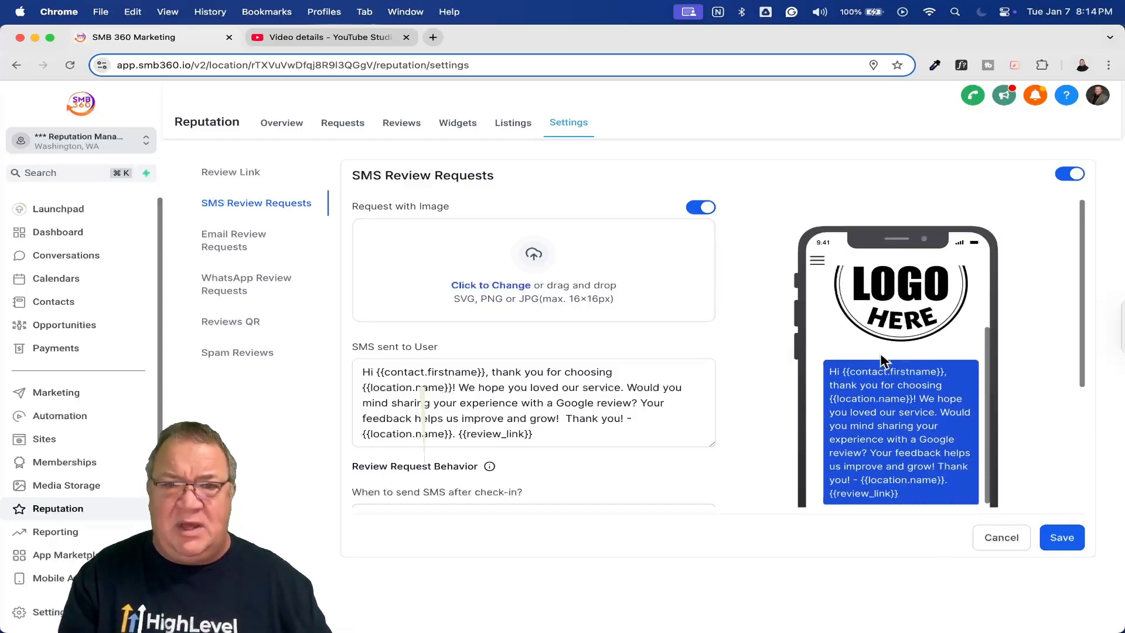
scroll(867, 430, down, 5)
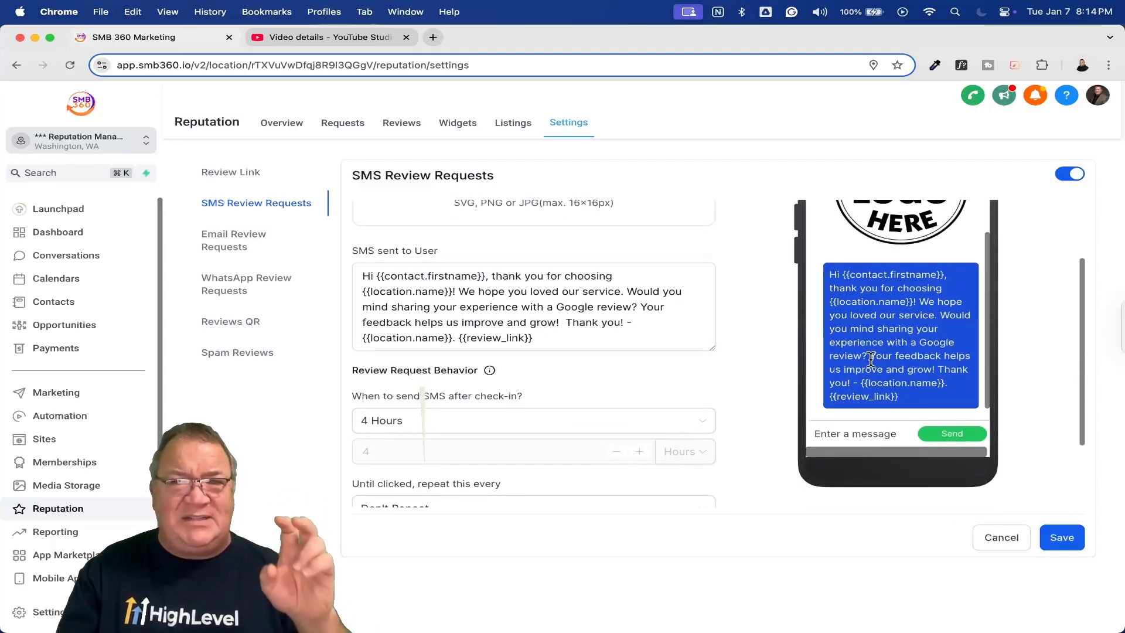
- Open the Email Review Requests settings and read through the email template preview
click(234, 246)
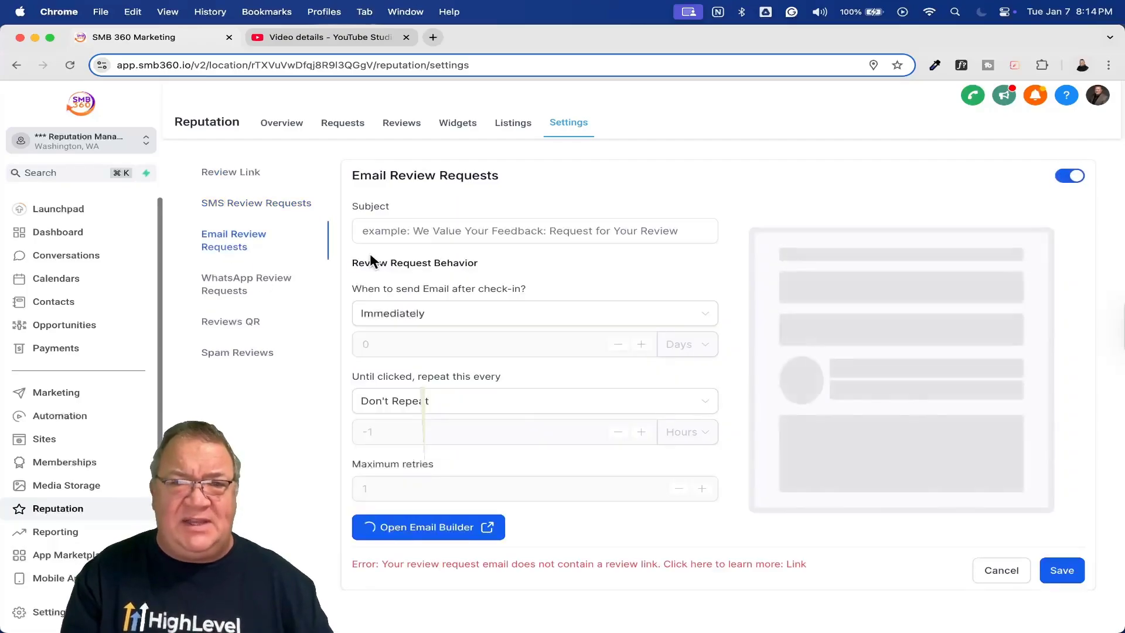
scroll(914, 299, down, 3)
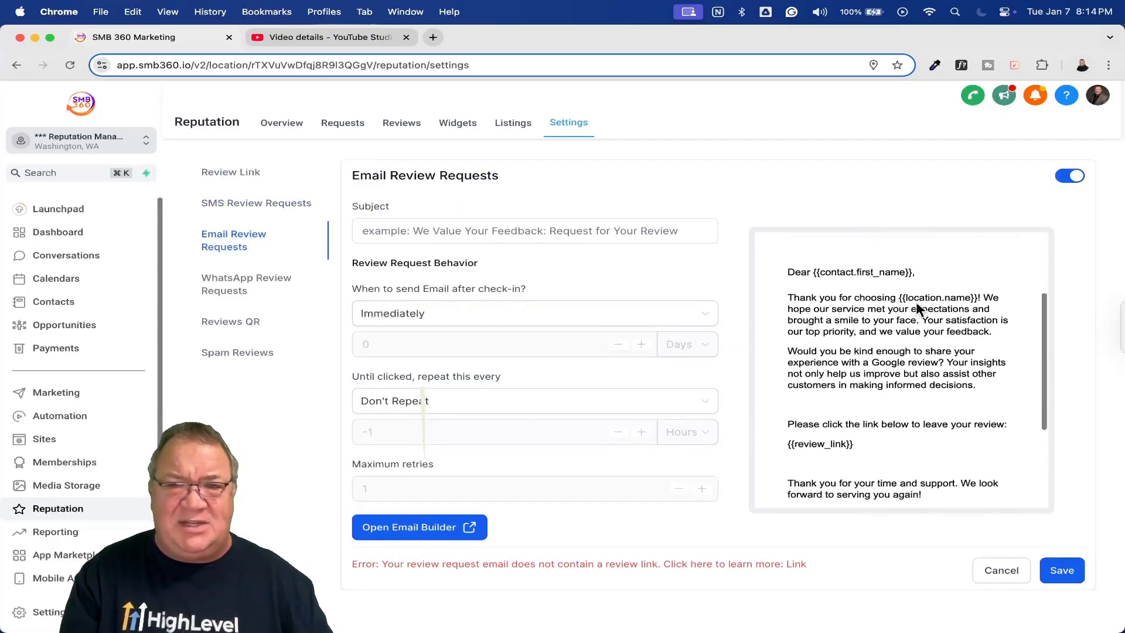
scroll(915, 301, down, 3)
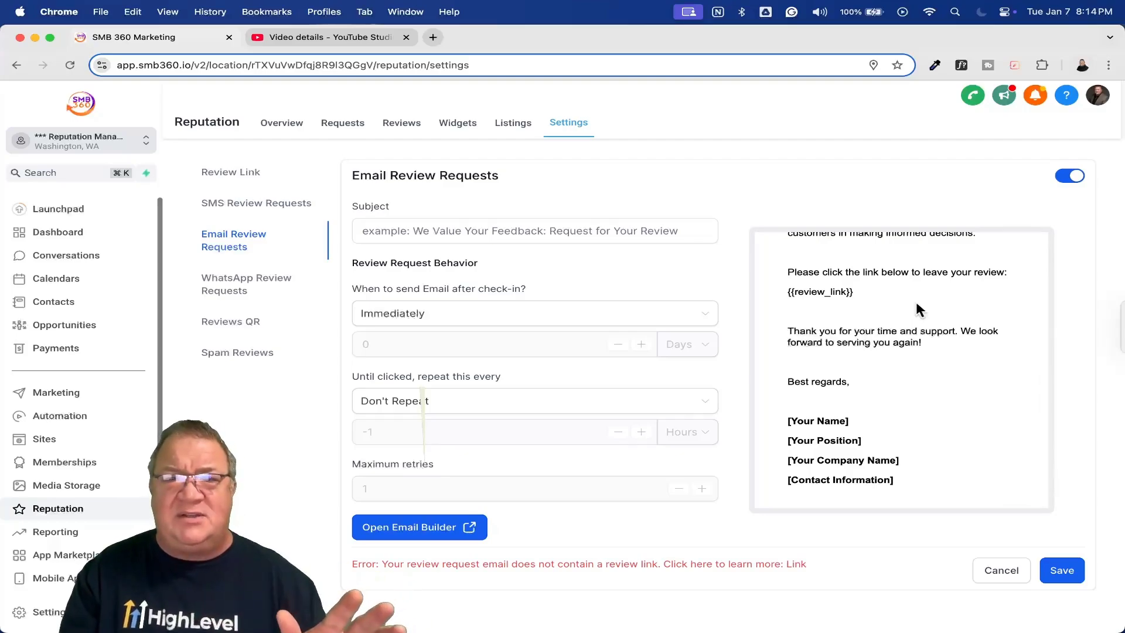
scroll(916, 301, up, 4)
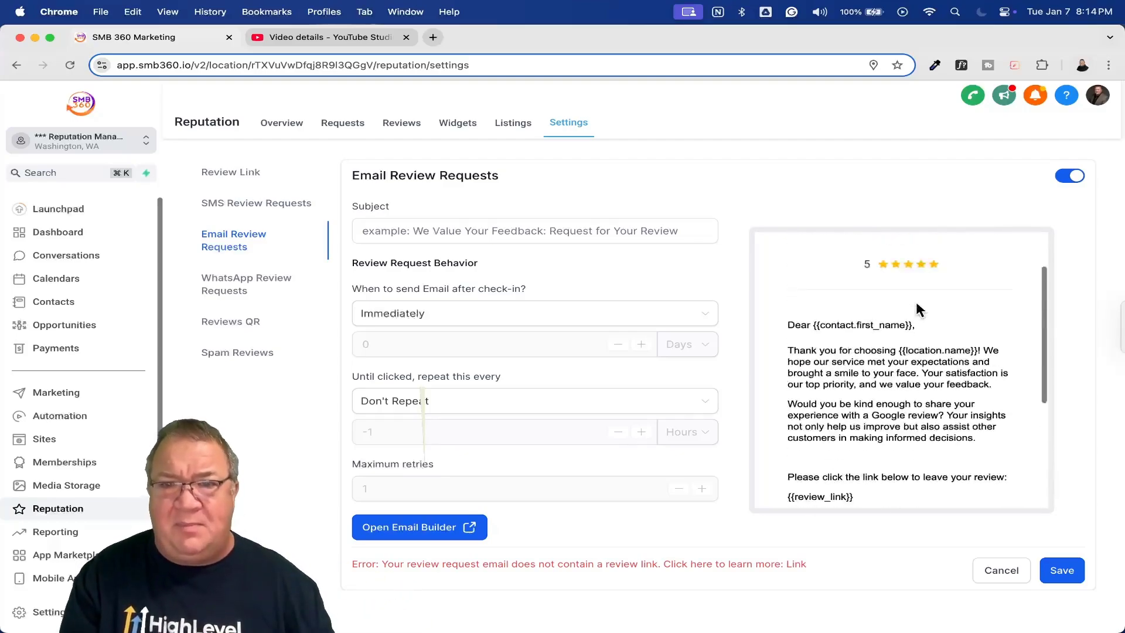
scroll(915, 301, up, 2)
- Open the 2.) Funnel Review Trigger Link workflow in the Google Review System 3 folder and inspect its Create Or Update Opportunity action without saving
click(72, 416)
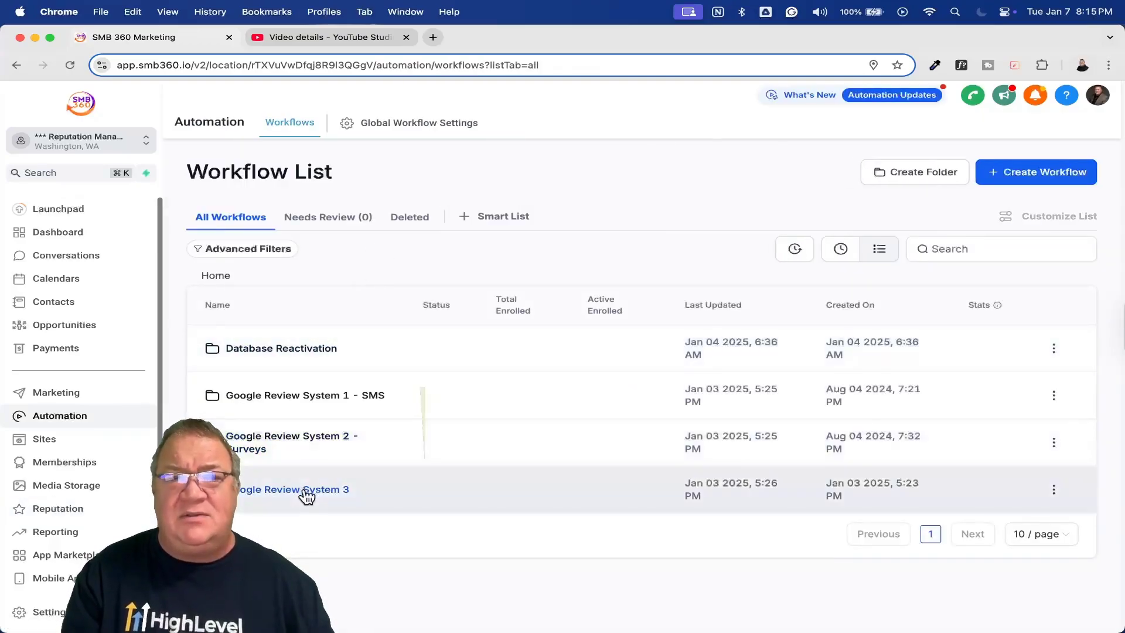
click(307, 497)
scroll(295, 307, down, 2)
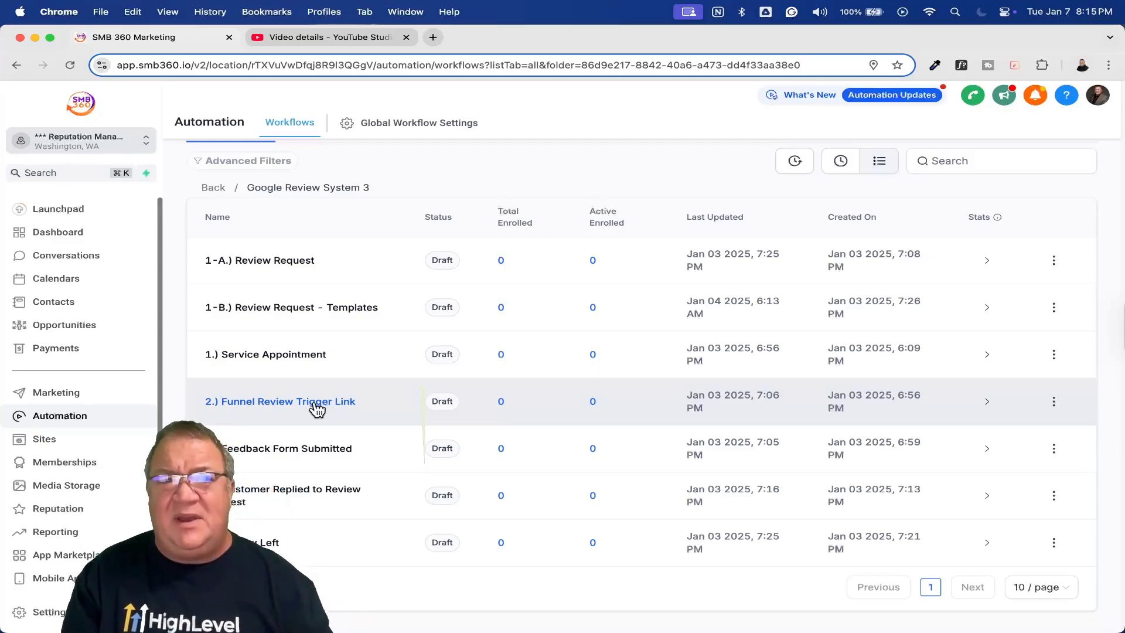
click(262, 403)
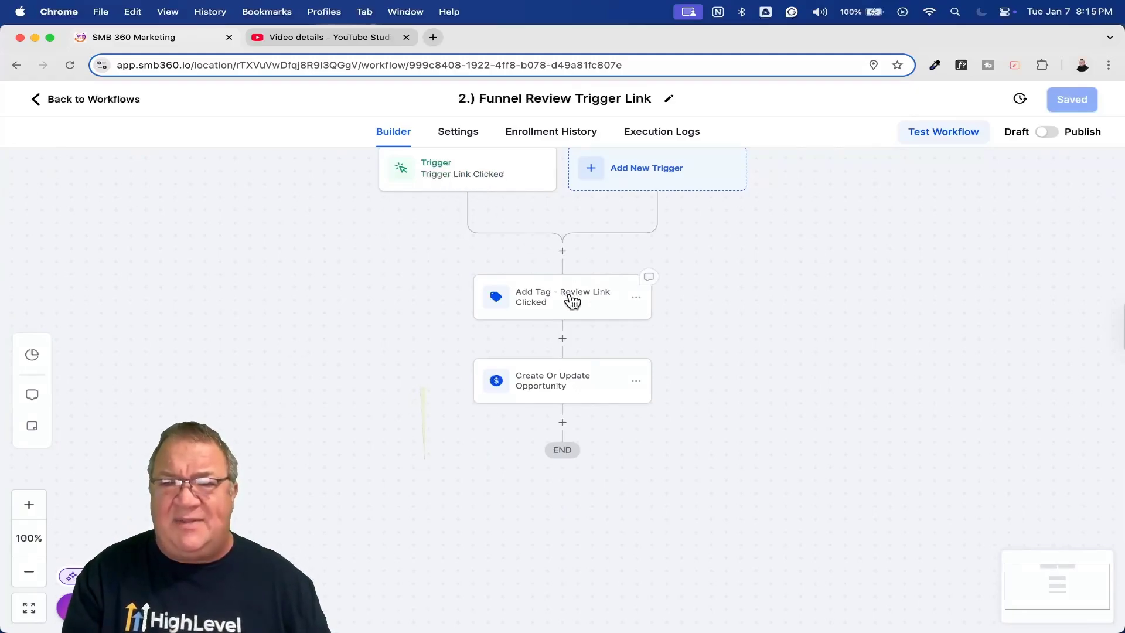
click(557, 380)
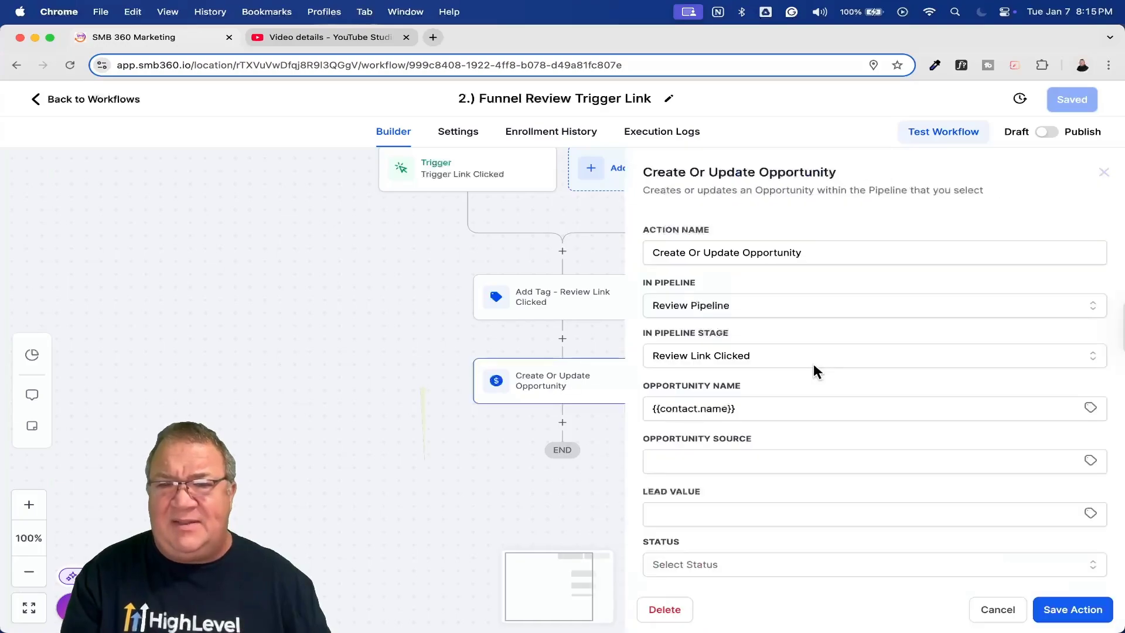
click(994, 608)
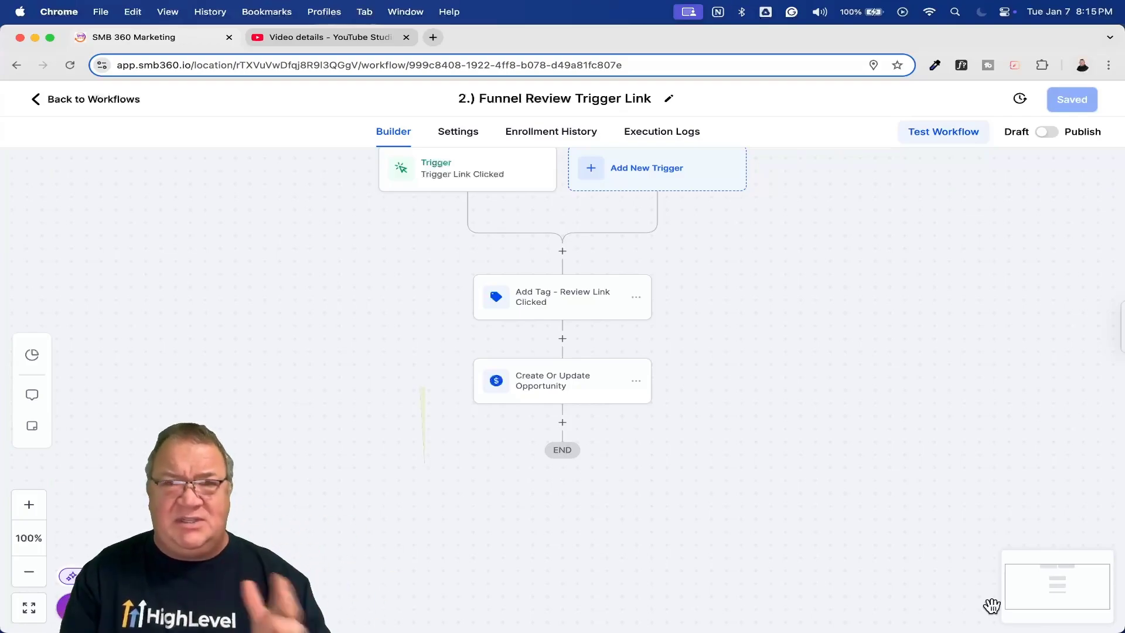
- Open the 4.) Customer Replied to Review Request workflow, inspect its customer replied trigger's filters, and close the trigger without saving
click(73, 99)
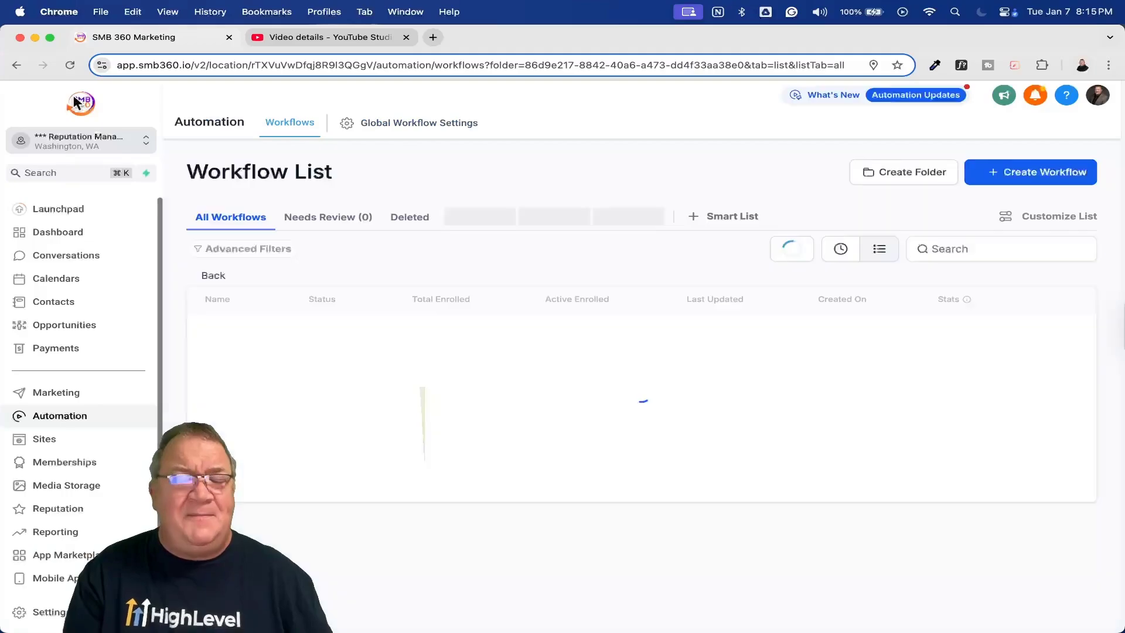
scroll(219, 348, down, 3)
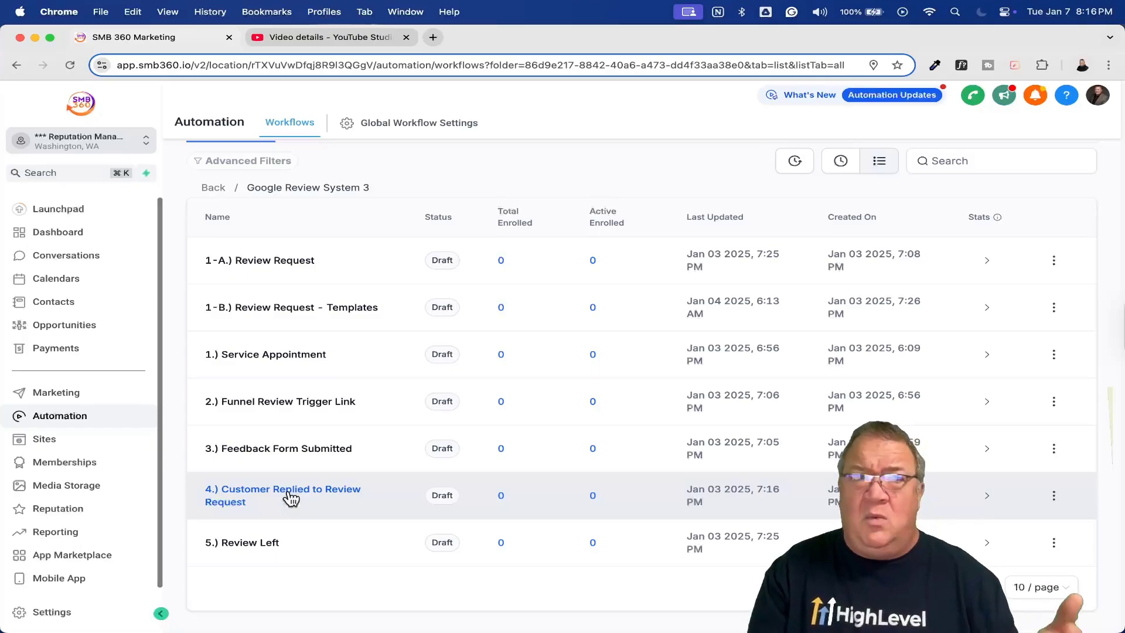
click(289, 493)
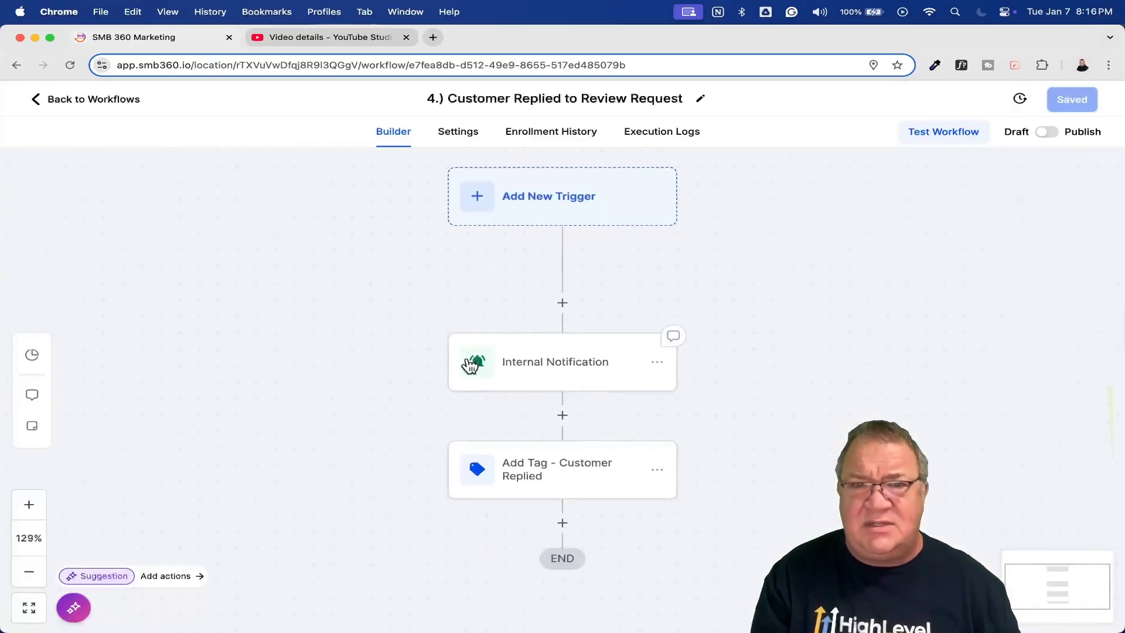
click(468, 174)
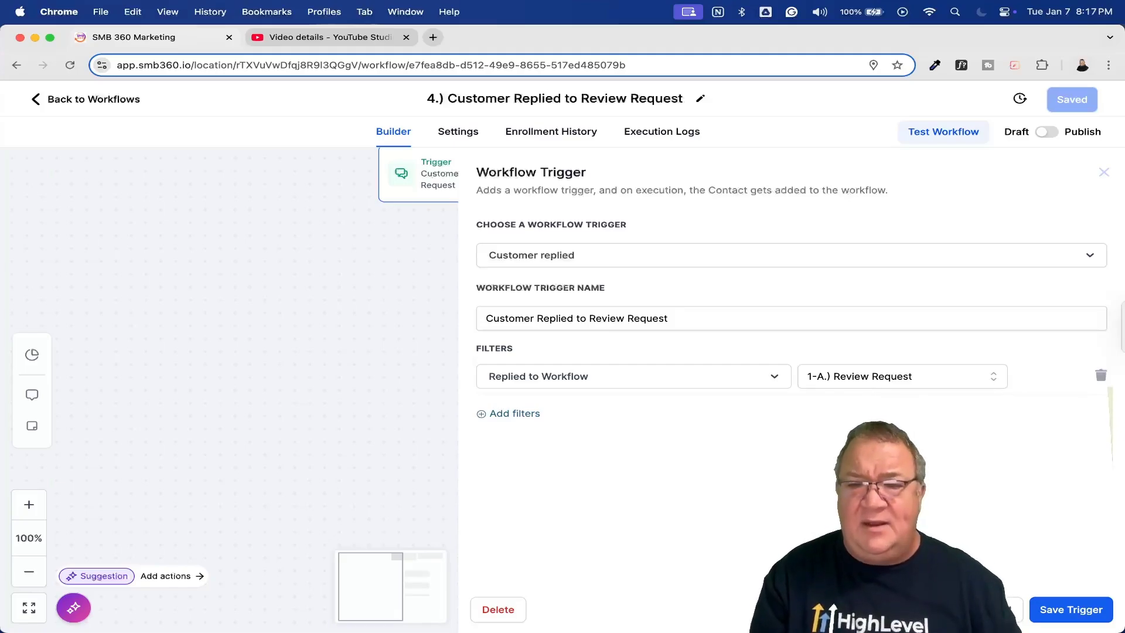
click(1104, 171)
- Inspect the Internal Notification and Add Tag - Customer Replied actions and close them without saving
click(546, 299)
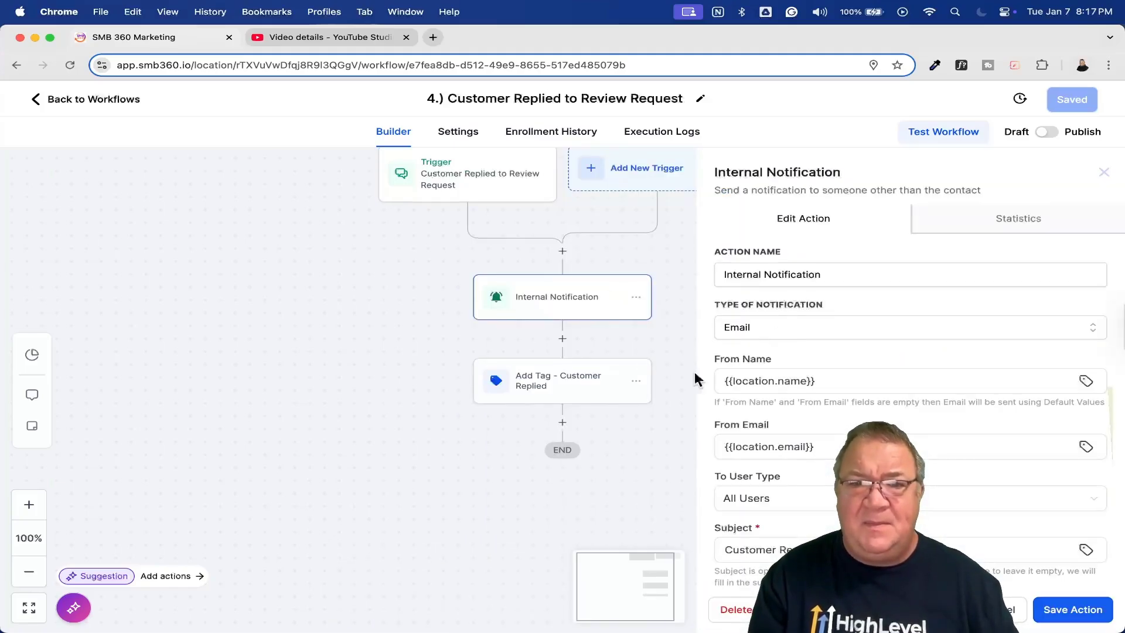
click(592, 392)
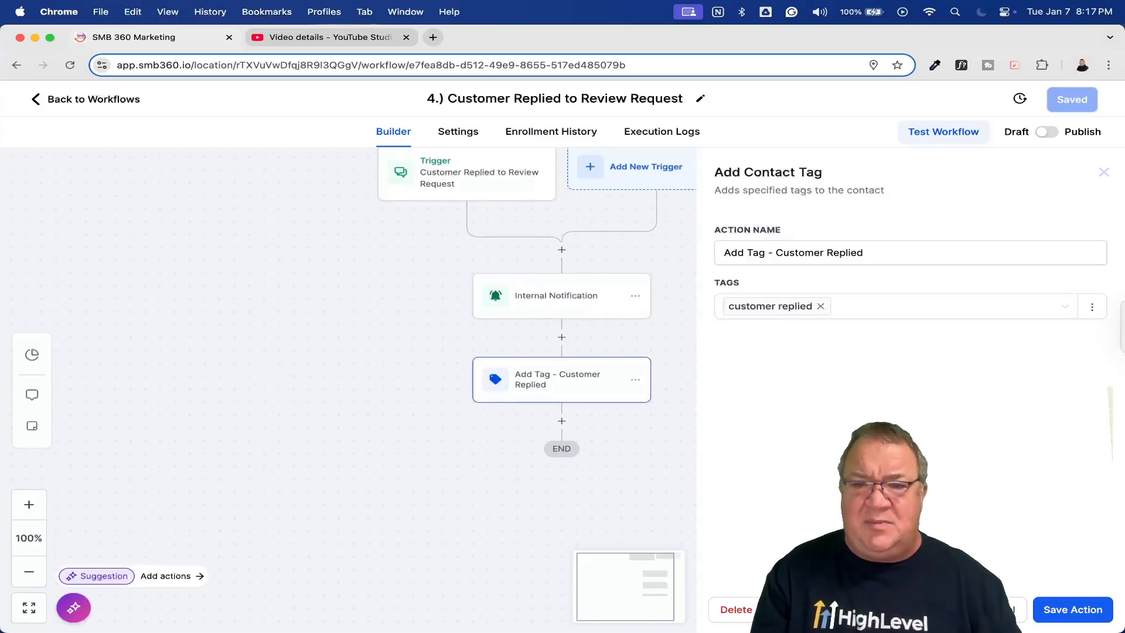
click(662, 357)
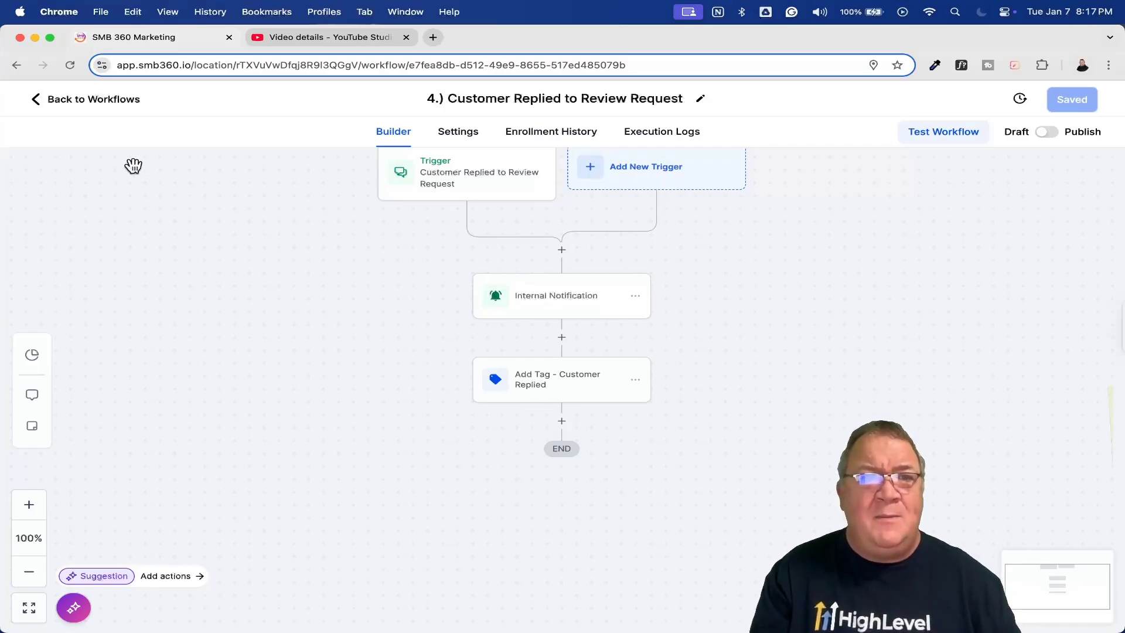
- Open the 1-A.) Review Request workflow's settings and examine the contact options, including Stop on response
click(88, 99)
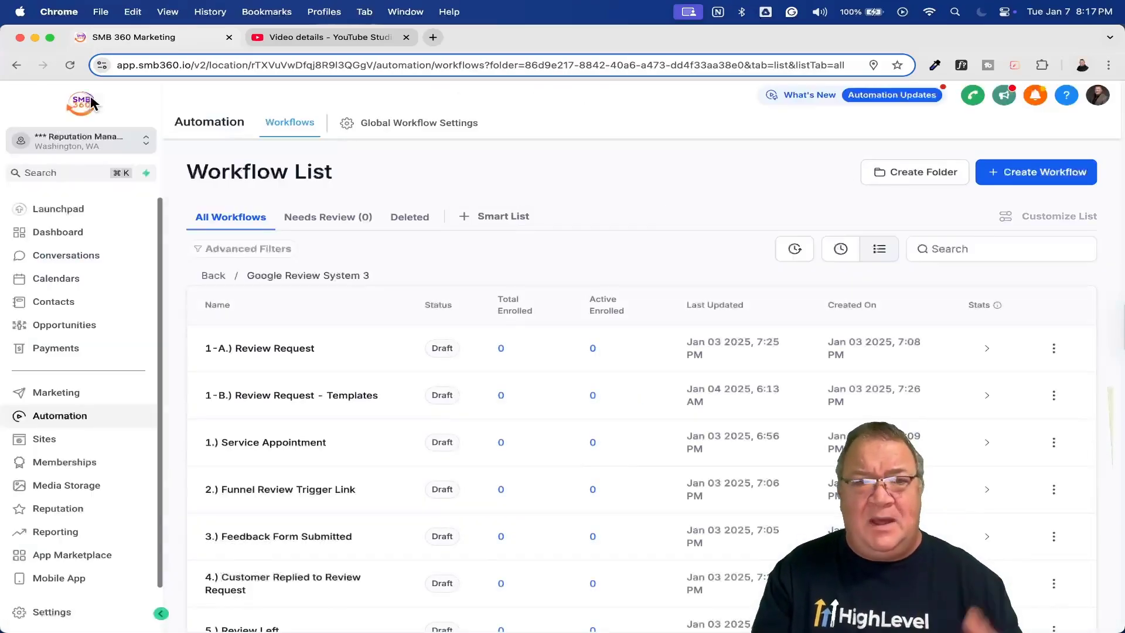
scroll(336, 472, down, 3)
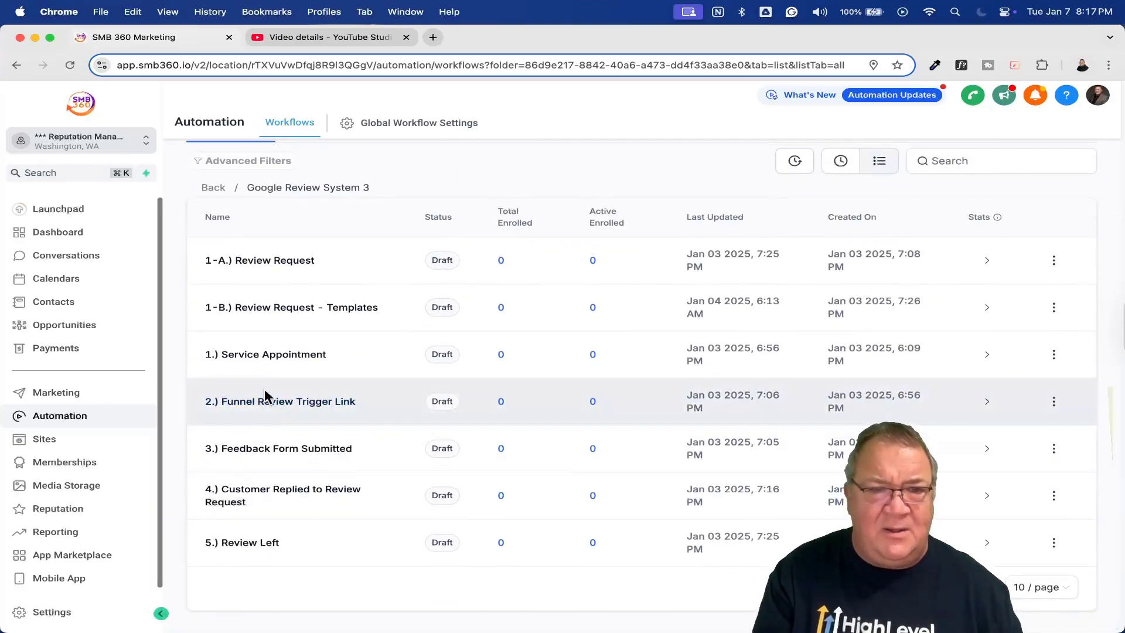
click(267, 259)
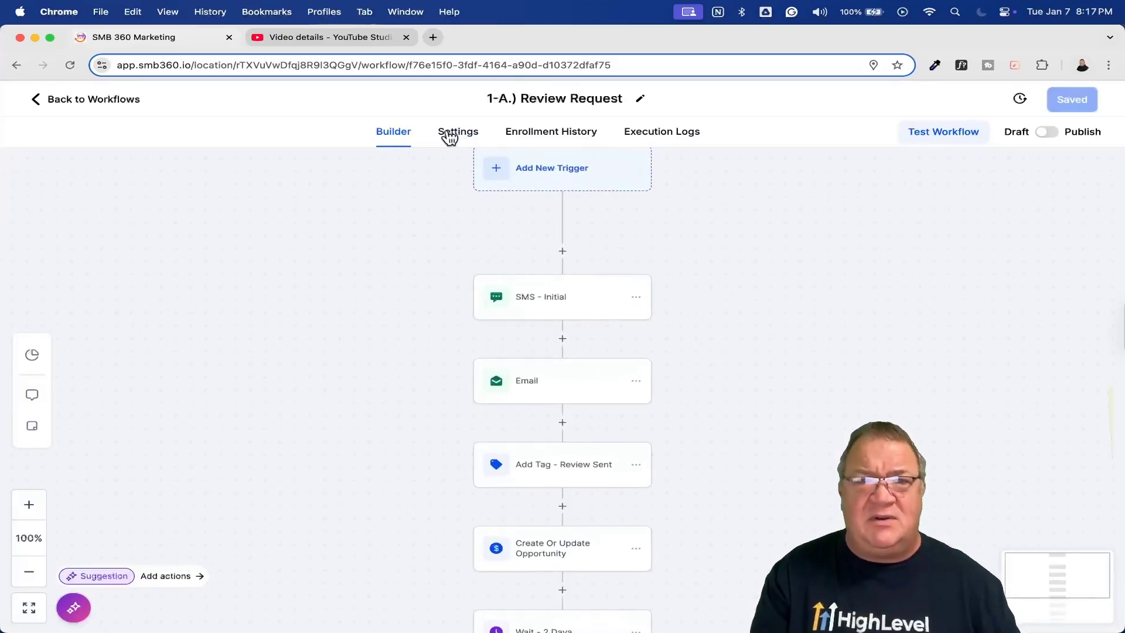
click(450, 132)
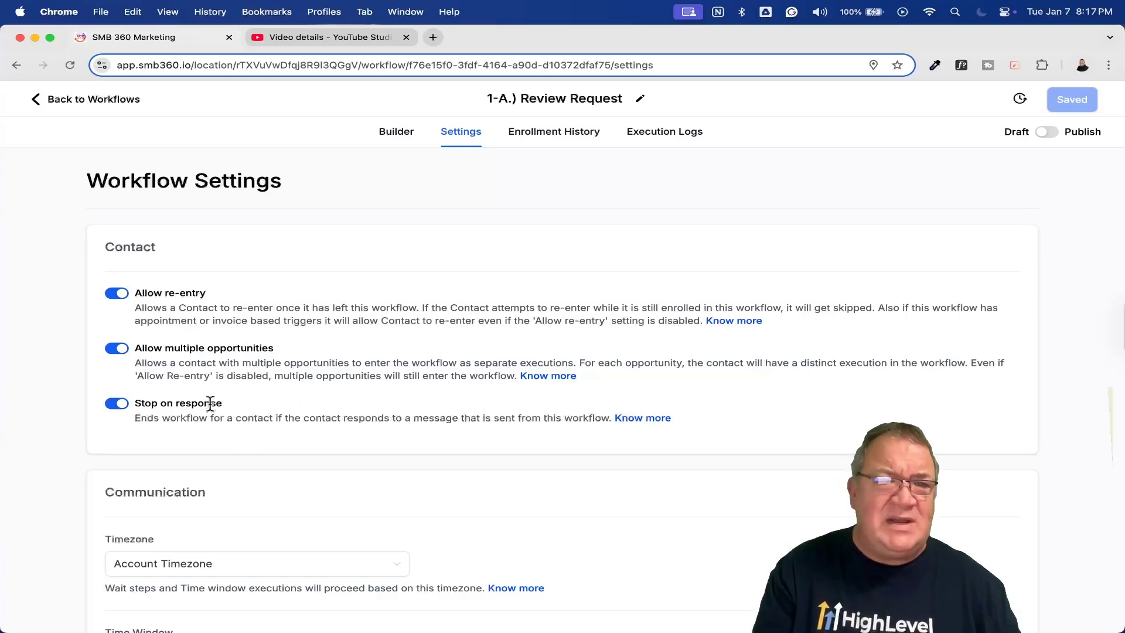
scroll(210, 404, up, 5)
scroll(151, 426, left, 3)
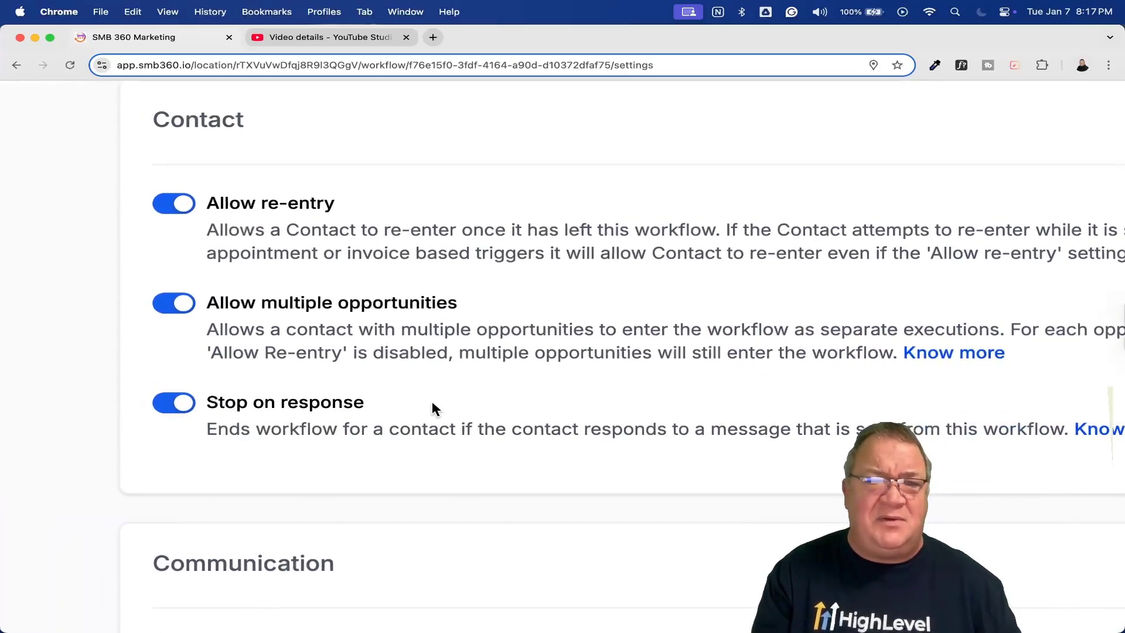
scroll(431, 399, down, 5)
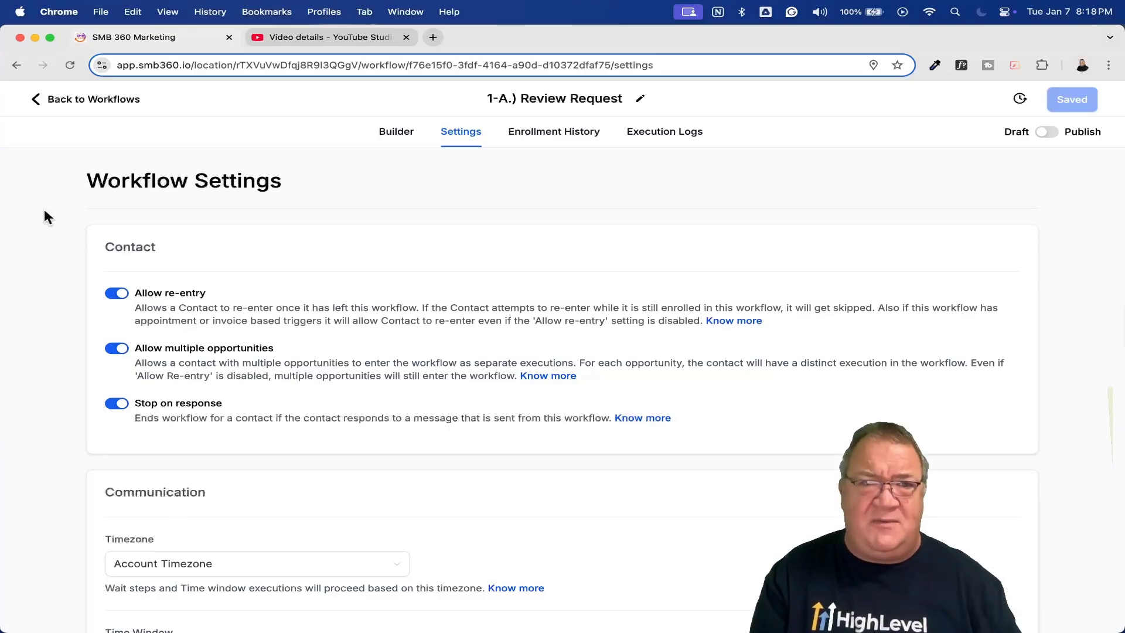
- Leave the workflow and open the Review Link settings in Reputation to examine the review link options
click(87, 100)
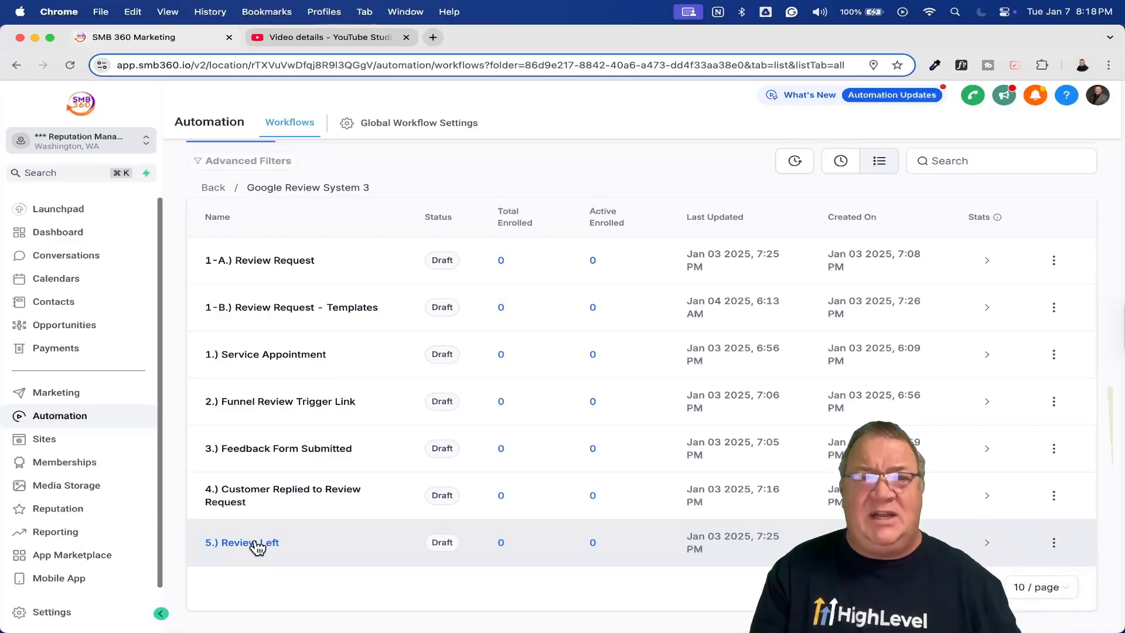
click(69, 510)
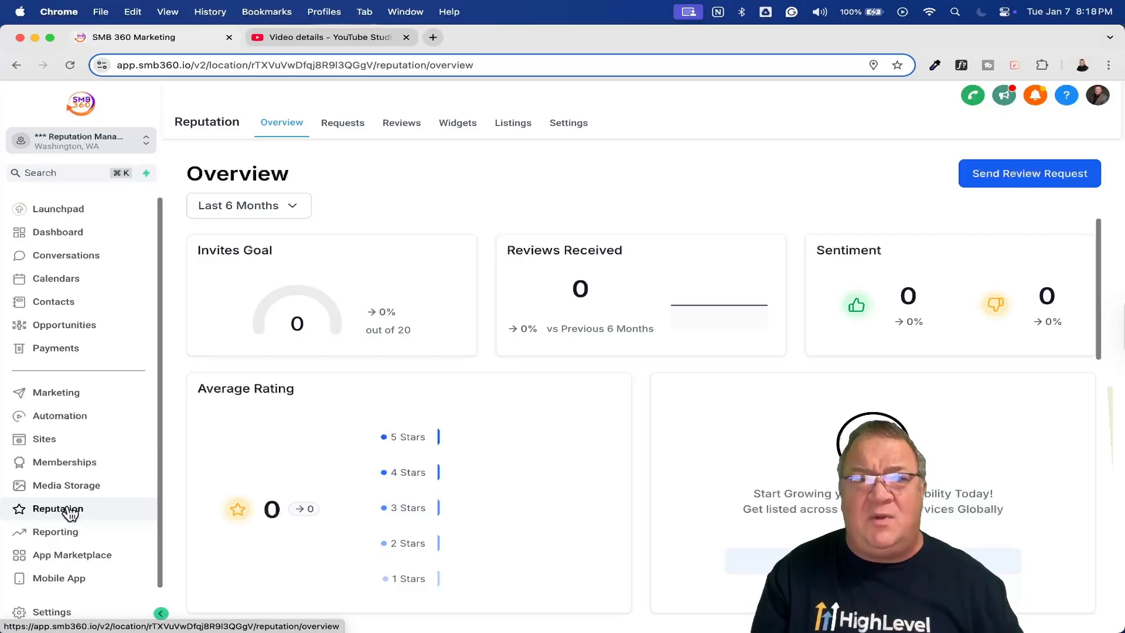
click(567, 123)
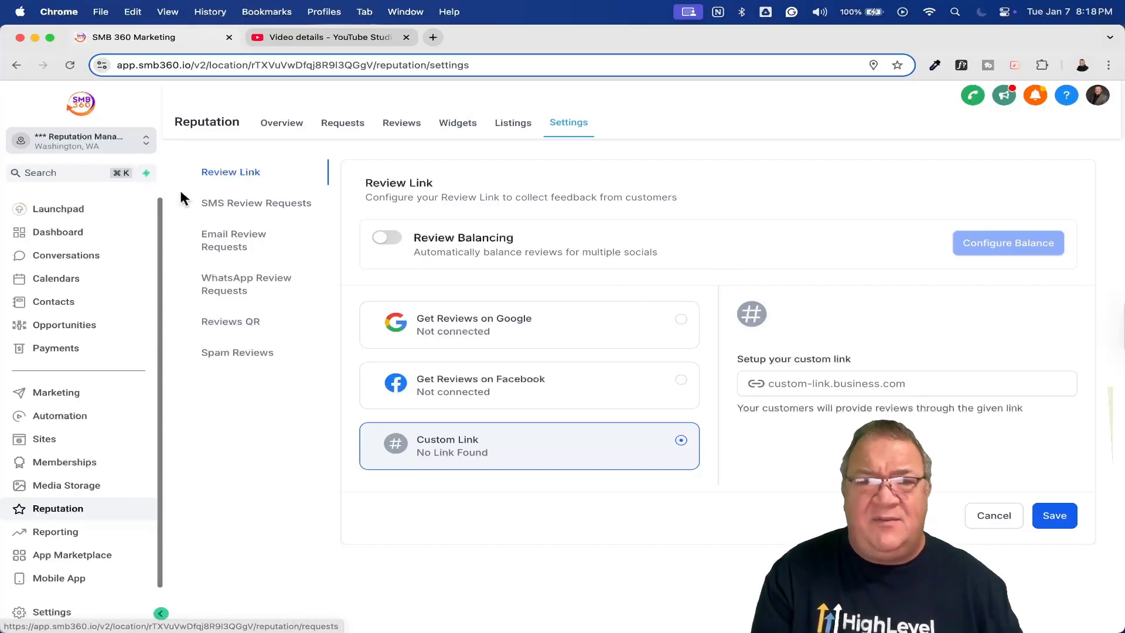
- Open the 1.) DR - Review Request workflow in the Database Reactivation folder, examine its sequence of actions, and return to the workflow list
click(56, 395)
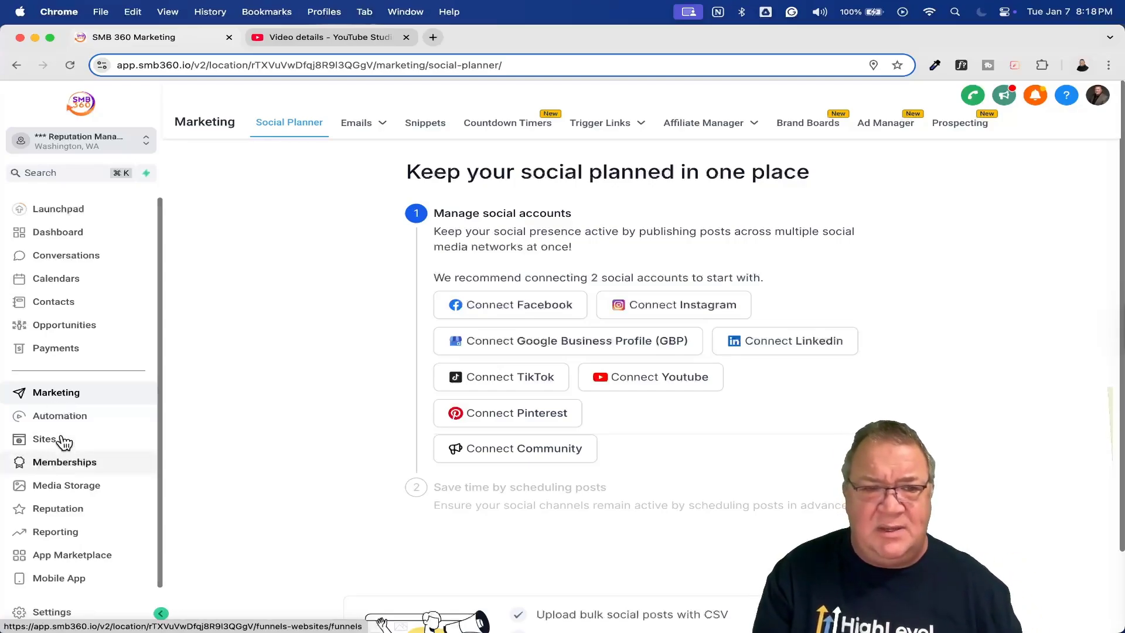
click(52, 419)
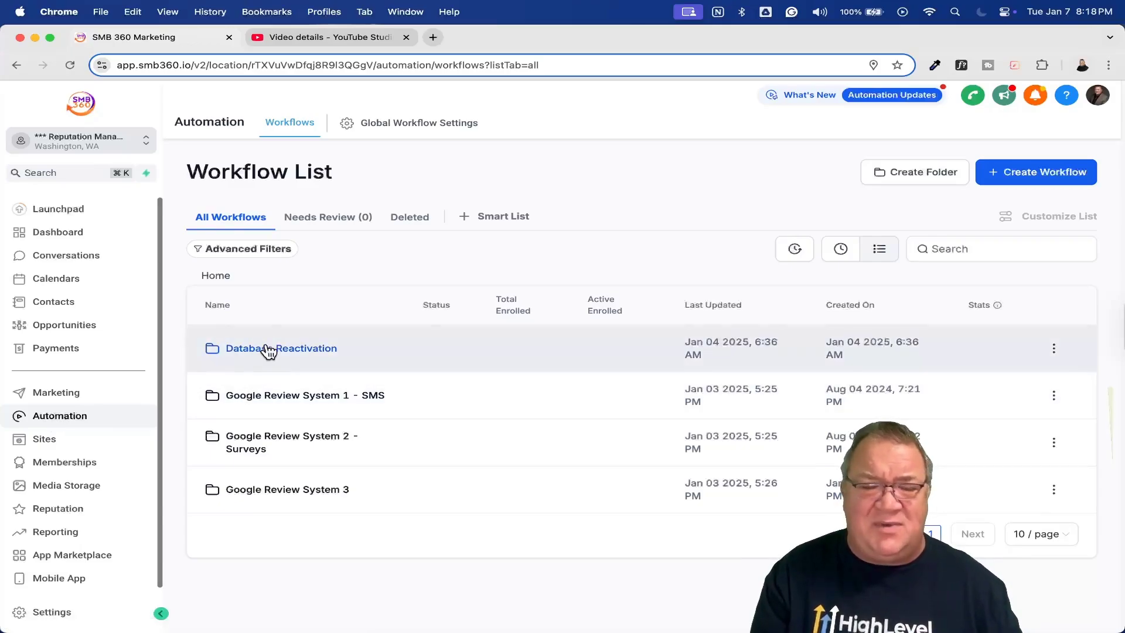
click(268, 349)
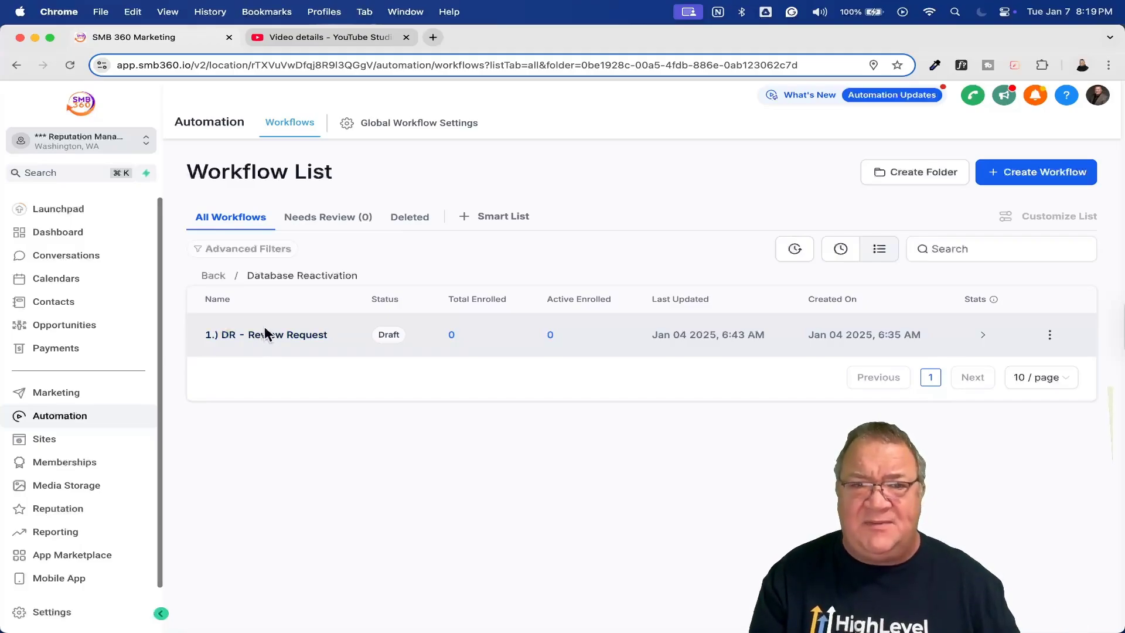
click(266, 334)
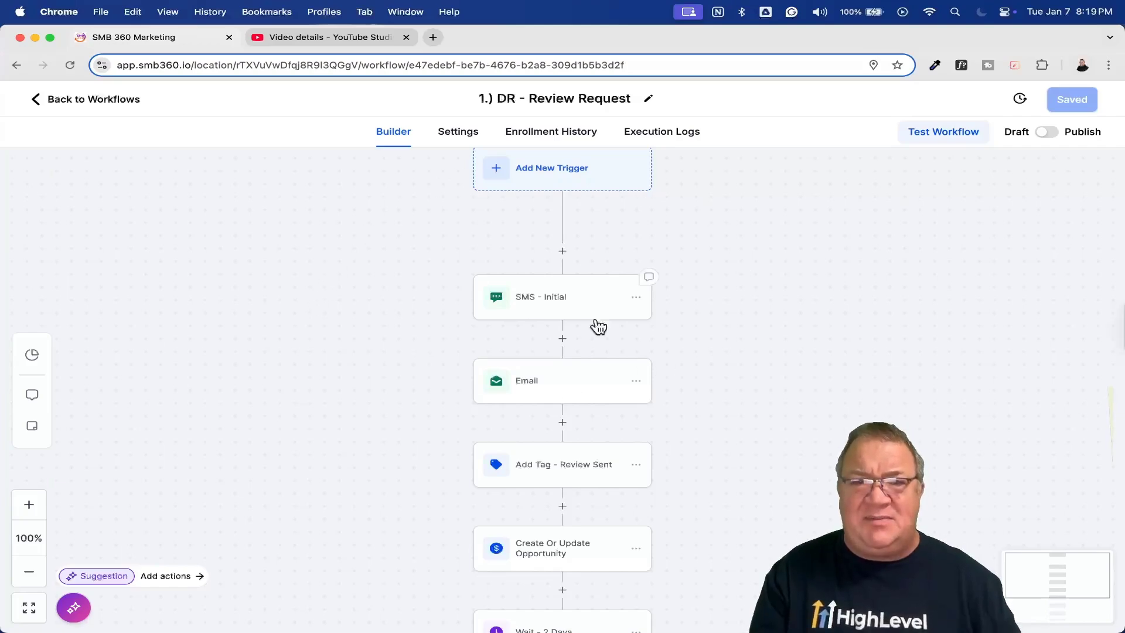
scroll(582, 381, down, 3)
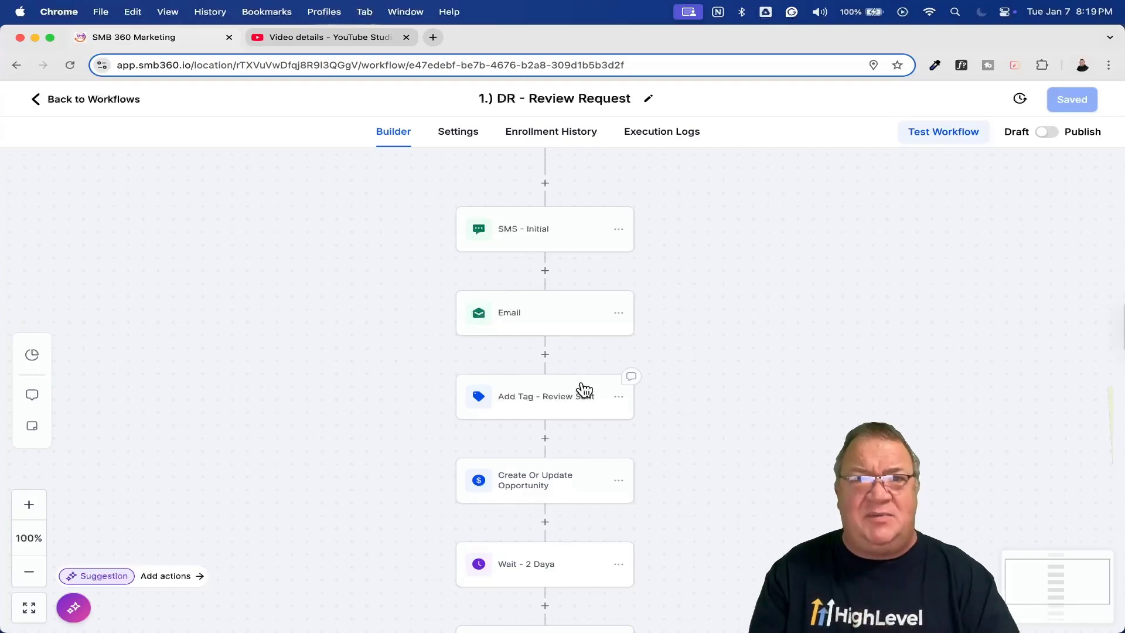
scroll(582, 388, down, 10)
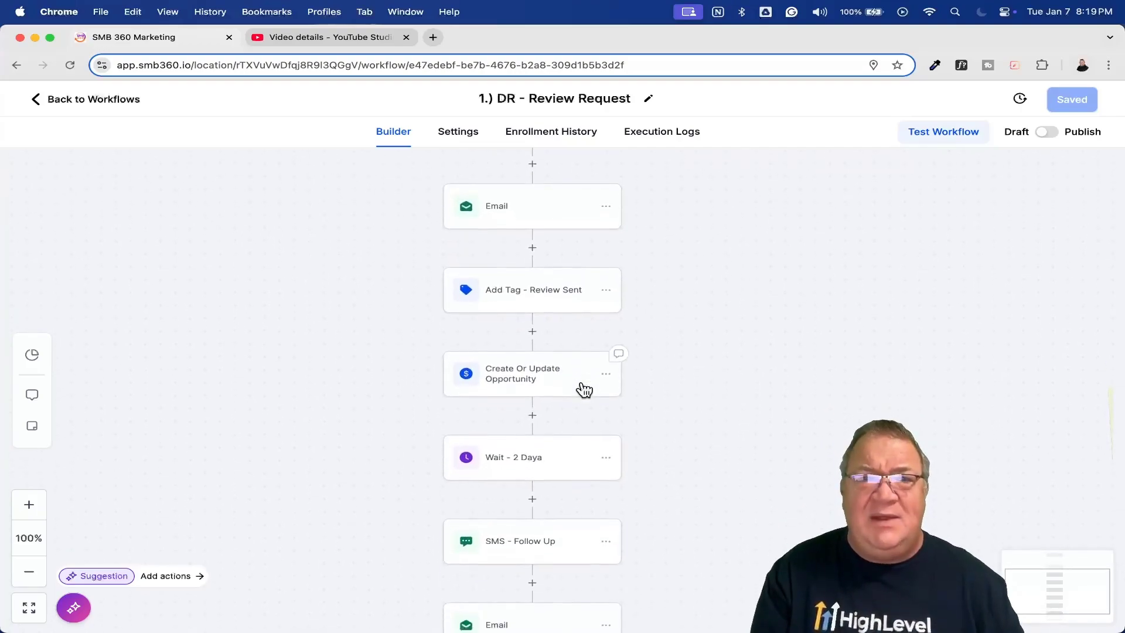
scroll(582, 382, up, 10)
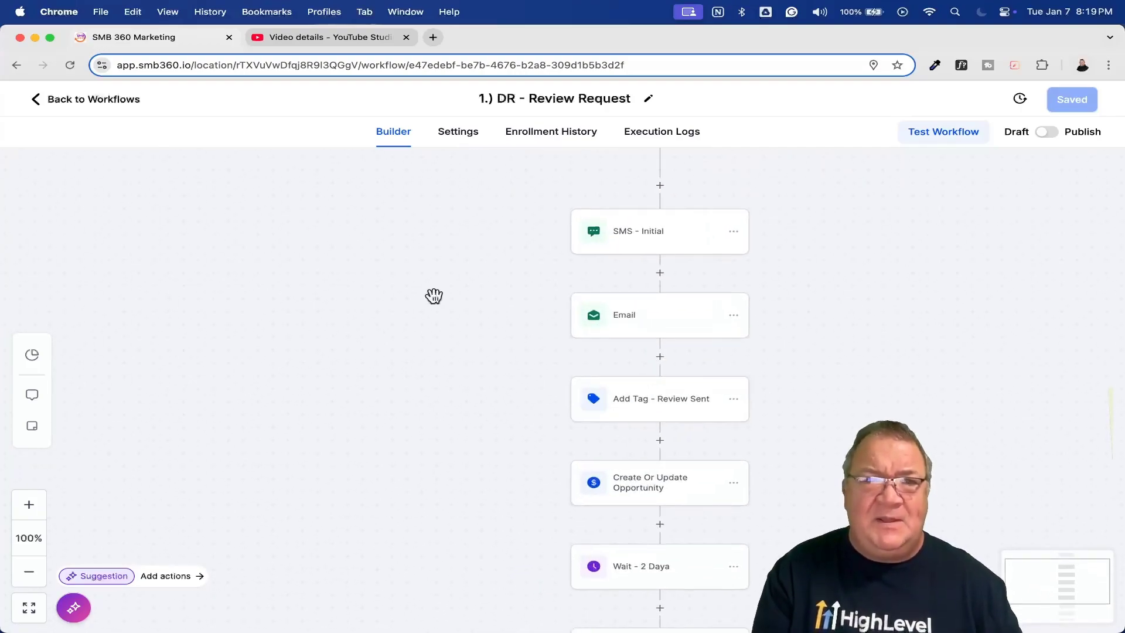
click(117, 100)
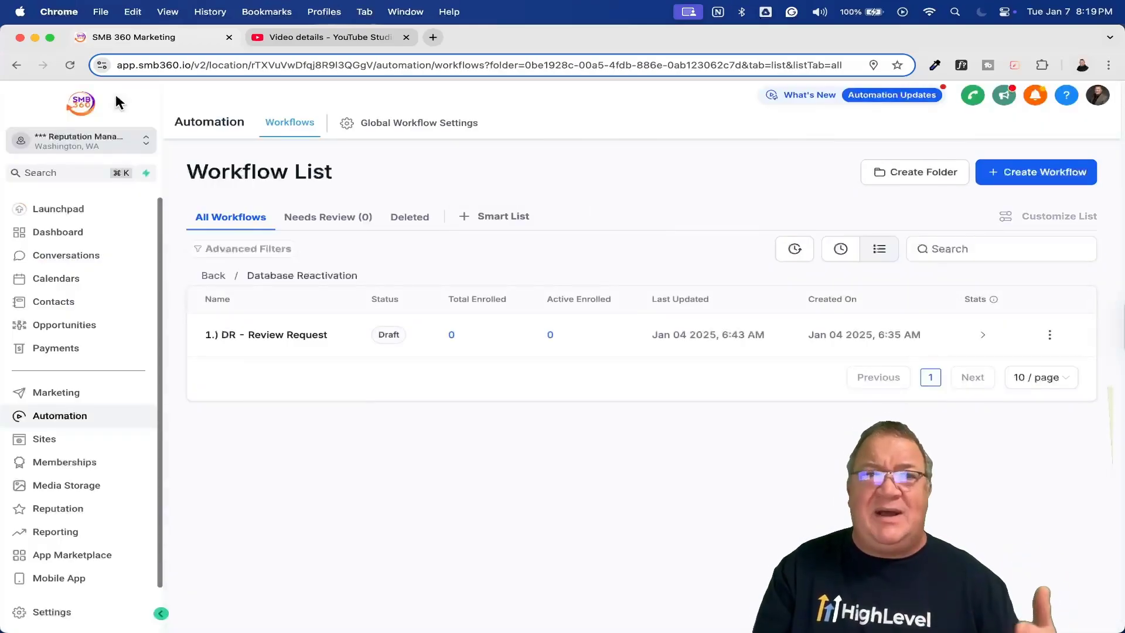
- Open the account's Custom Values settings, examine the review link and funnel link values, and leave the settings
click(36, 609)
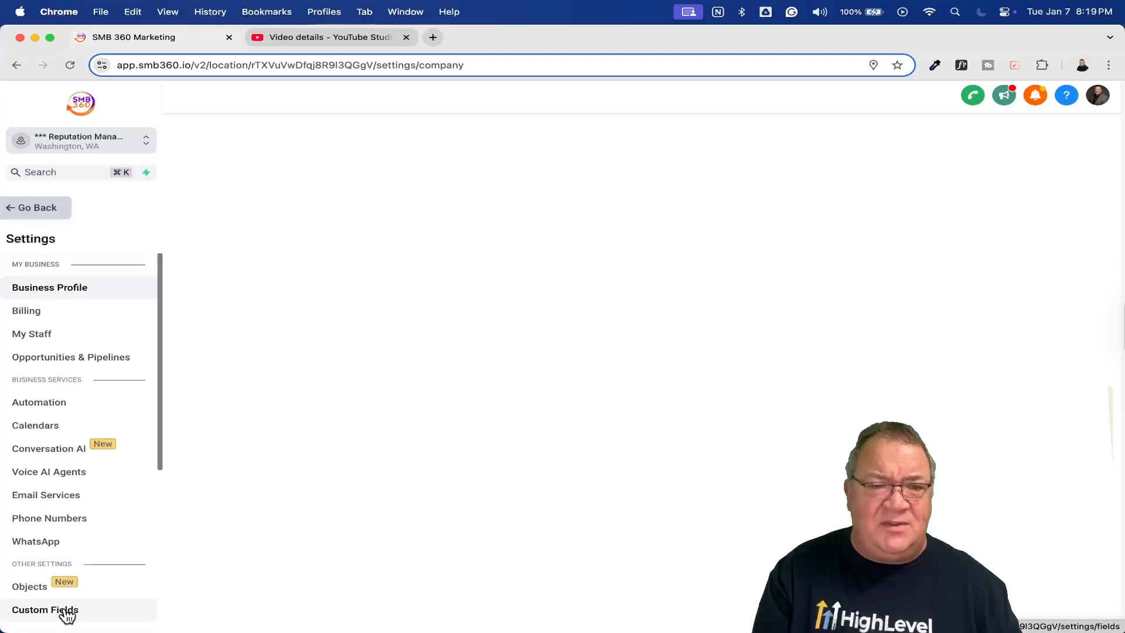
scroll(106, 480, down, 5)
click(51, 408)
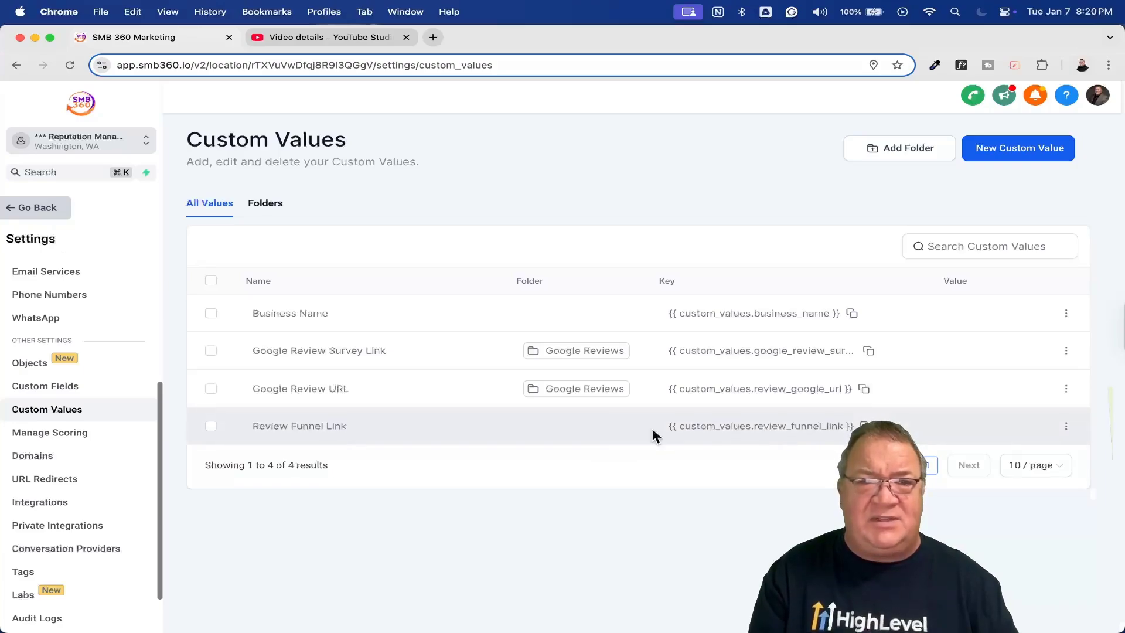
click(26, 207)
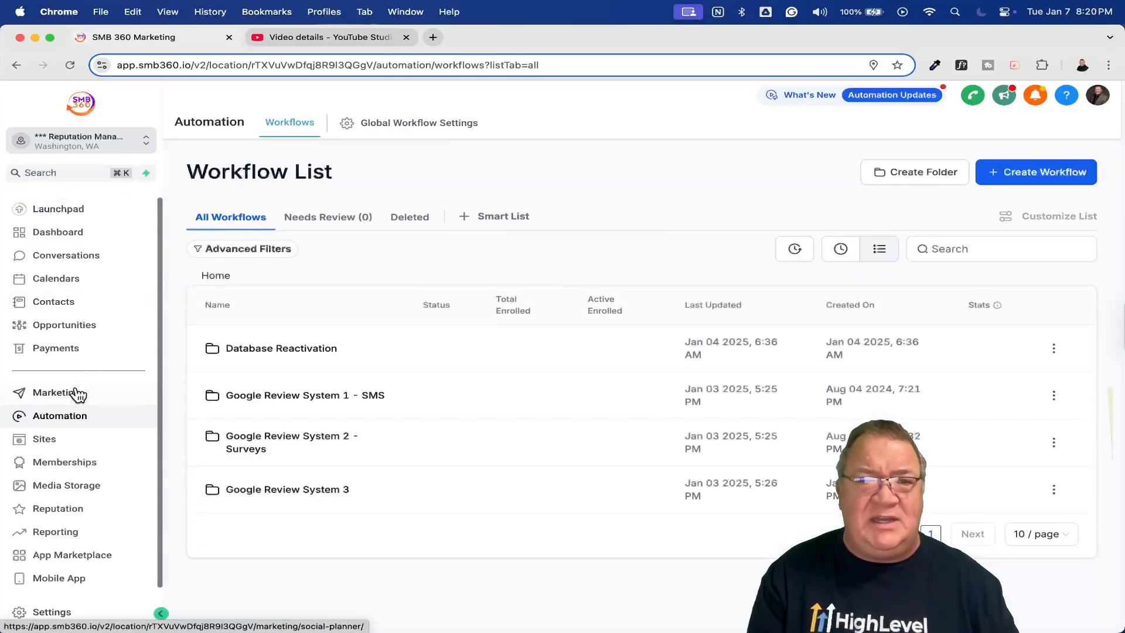
- Open the trigger links list in Marketing and check which custom value the Review Funnel Link's URL uses
click(76, 394)
mouse_move(592, 120)
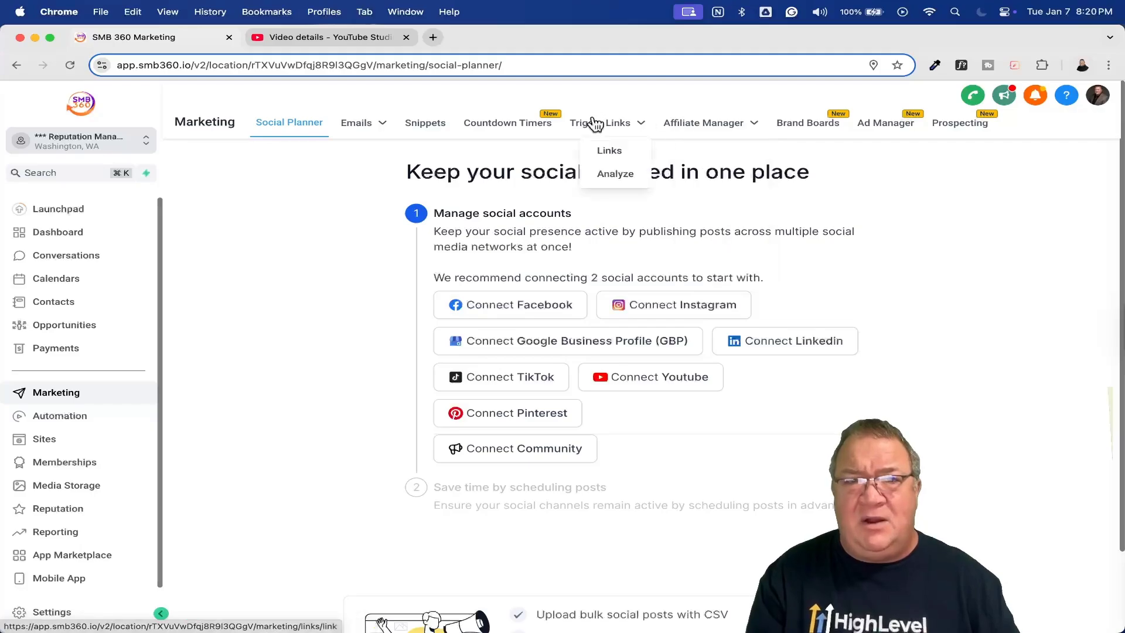
click(601, 154)
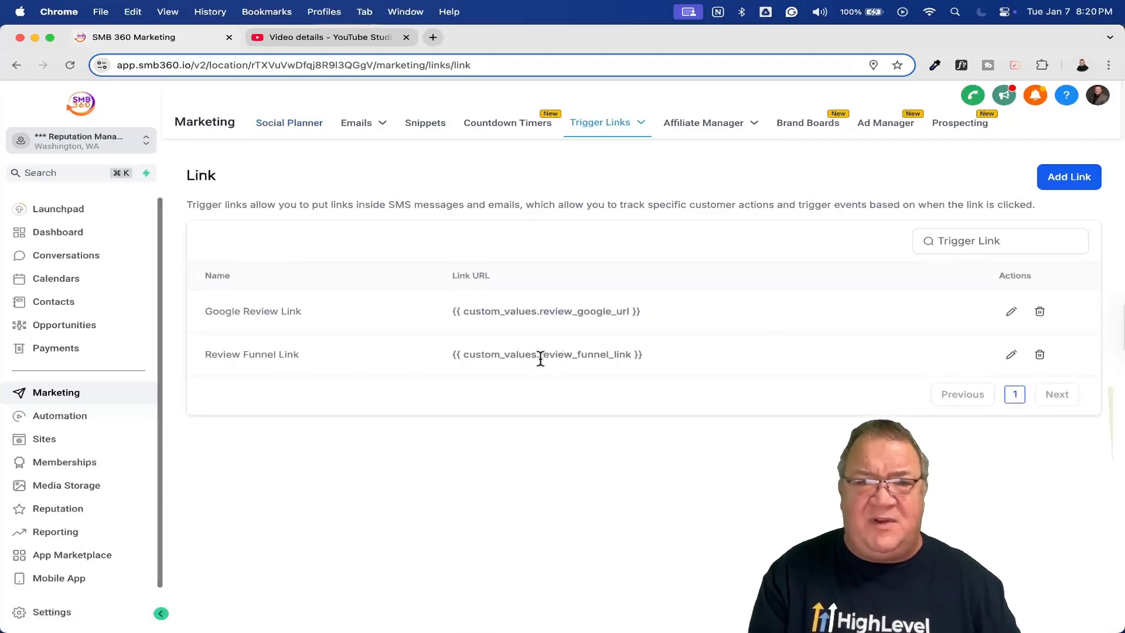
drag(444, 354, 655, 357)
click(655, 356)
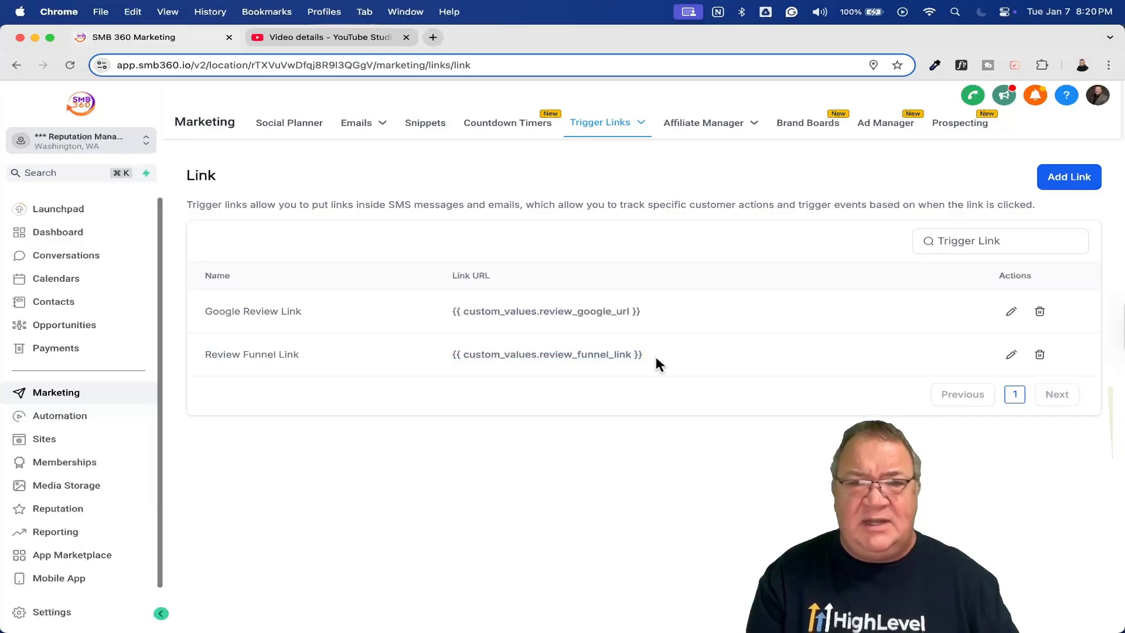